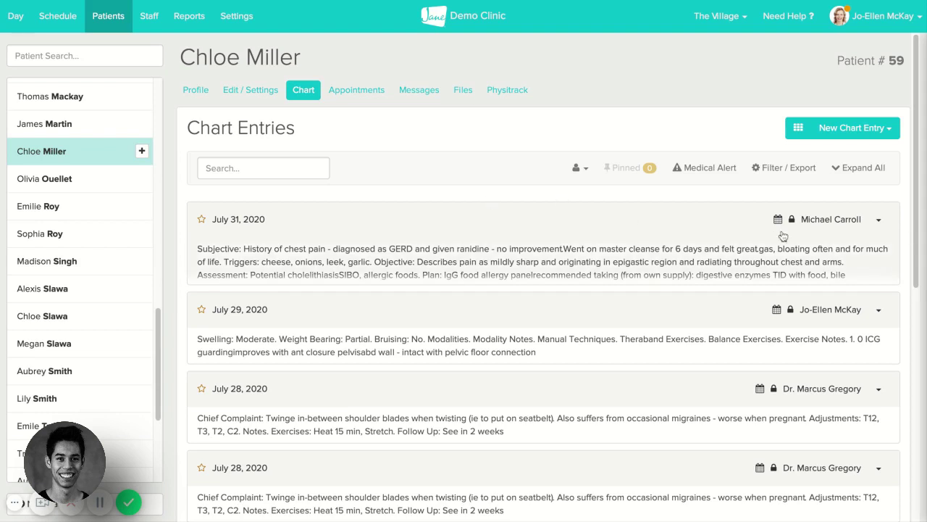
- Start a Subjective chart entry rating pain worse last session and better yesterday
click(848, 128)
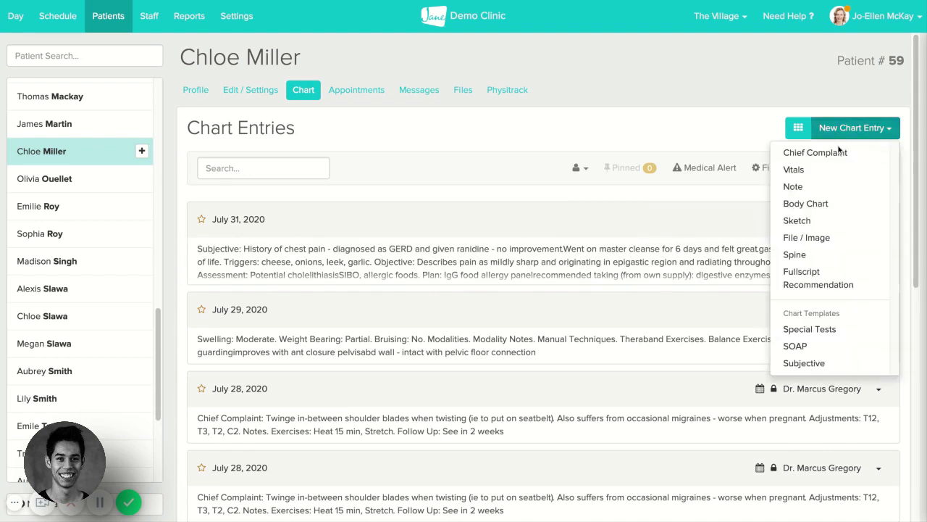
click(804, 363)
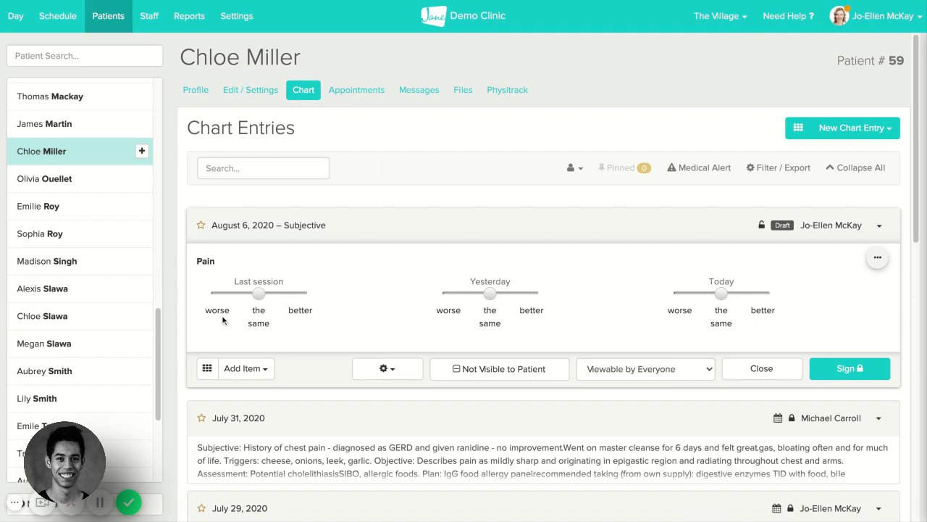
click(218, 294)
click(527, 296)
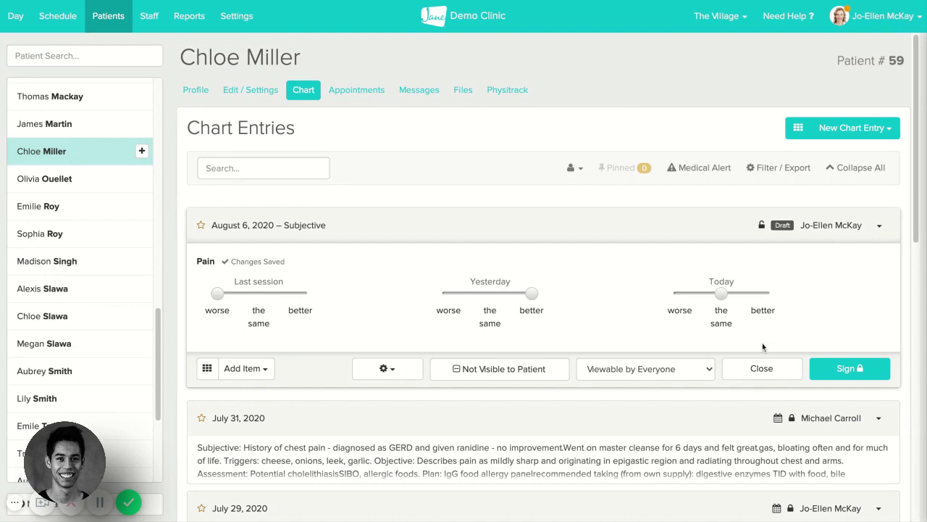
- Sign and lock the Subjective entry, then expand and collapse it for review
click(832, 373)
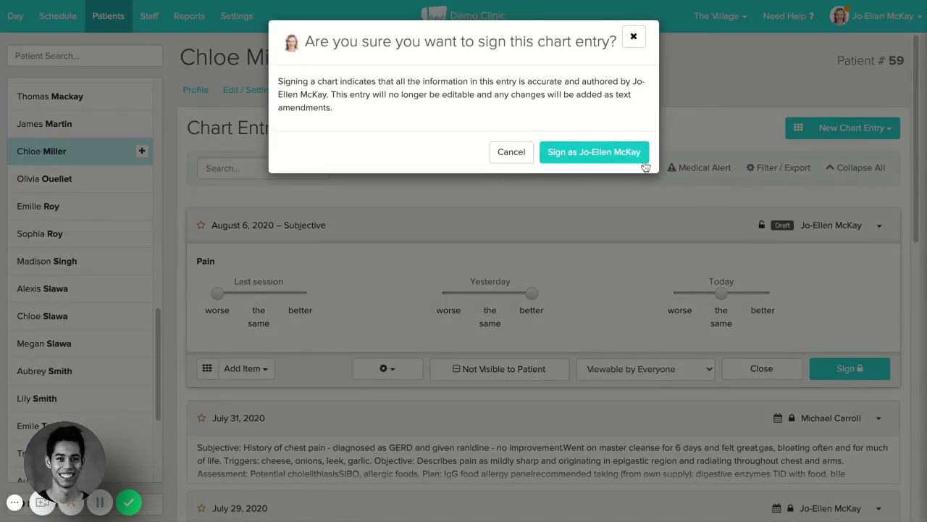
click(621, 154)
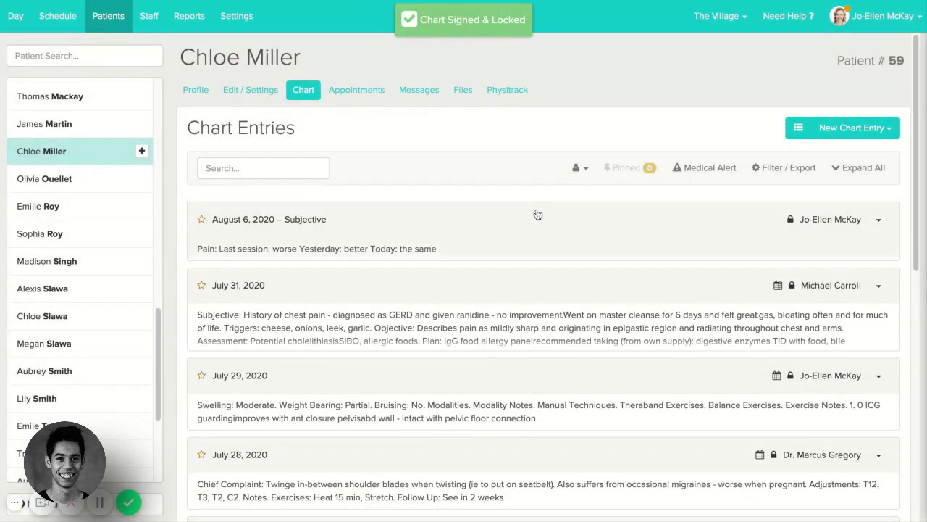
click(538, 215)
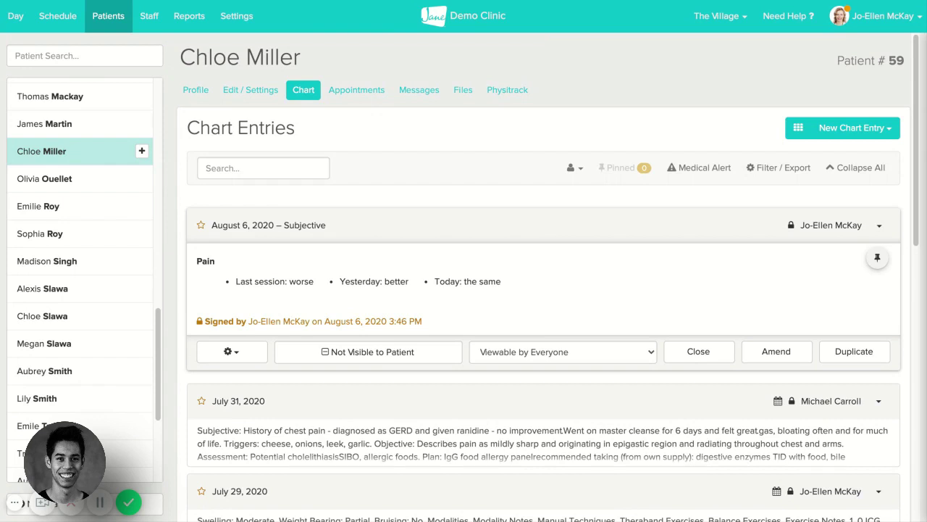
click(429, 238)
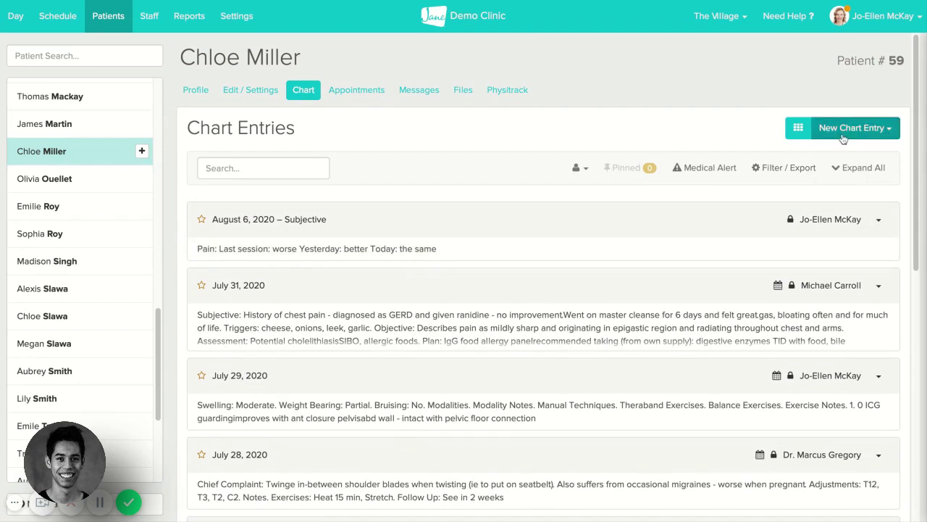
- Create a Special Tests entry with Compression positive and Distraction negative, then begin signing
click(843, 139)
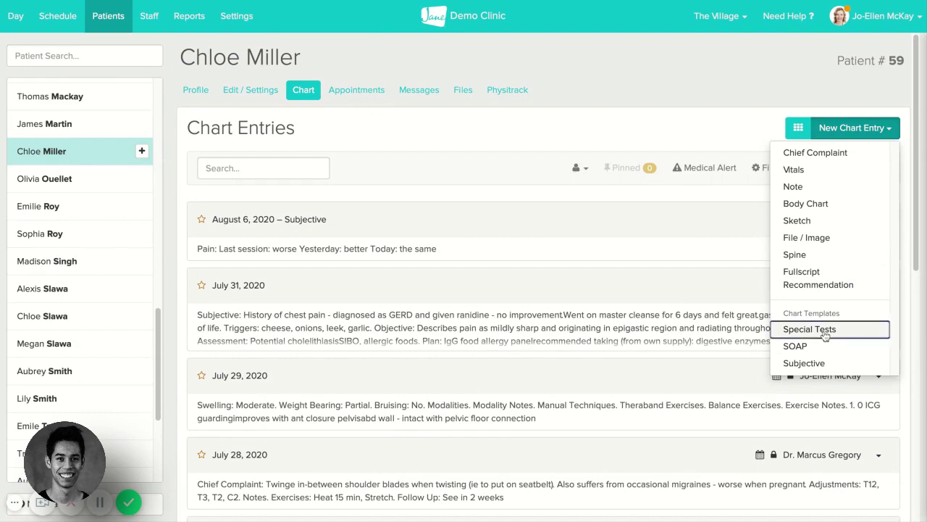
click(818, 332)
scroll(394, 273, down, 1)
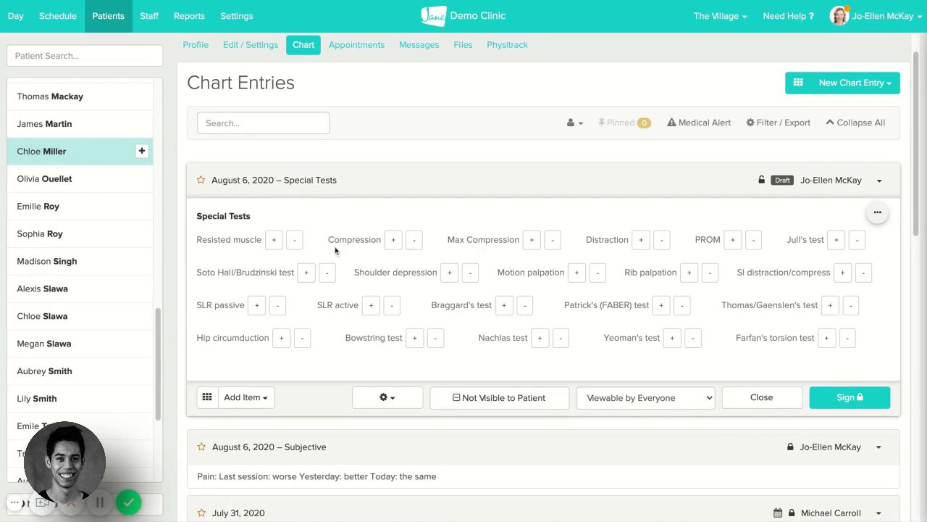
mouse_move(543, 290)
click(393, 240)
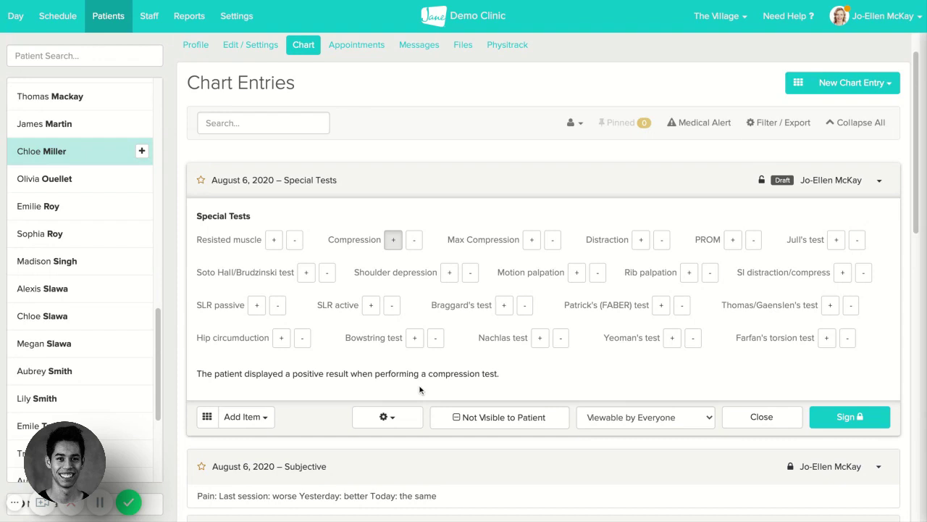
click(662, 240)
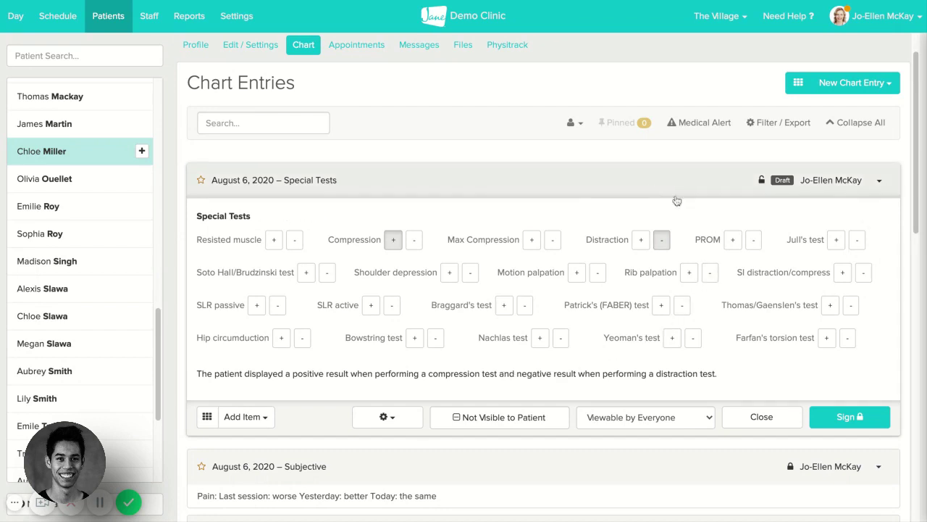
click(831, 419)
- Confirm signing the Special Tests entry, expand it, and go to the Staff profile
click(618, 152)
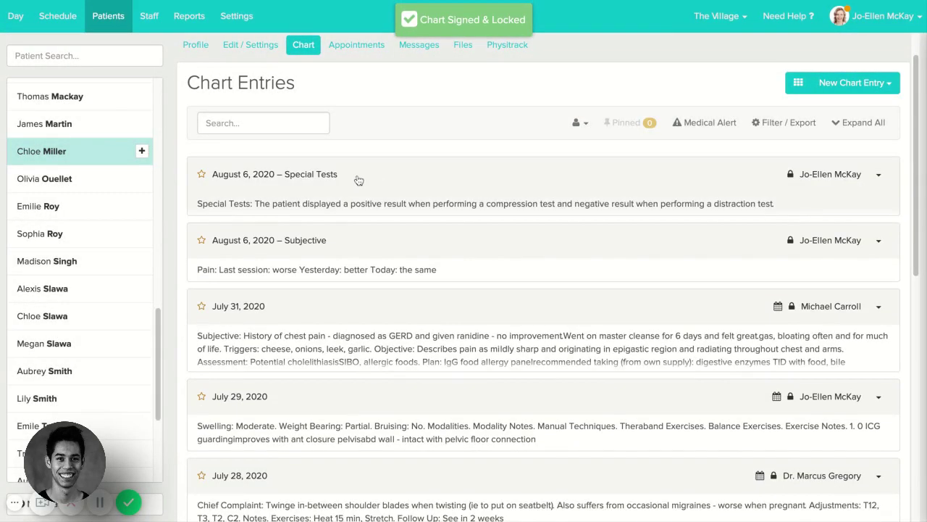
click(359, 180)
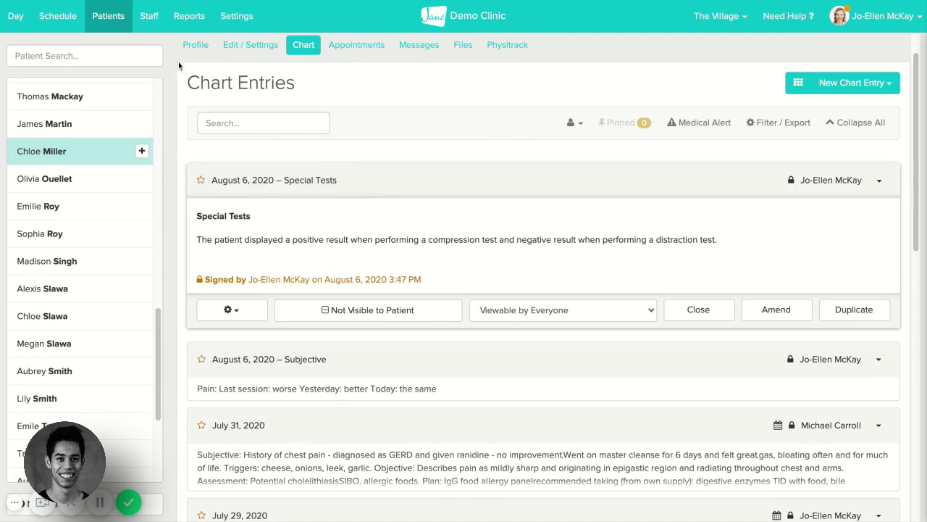
click(150, 17)
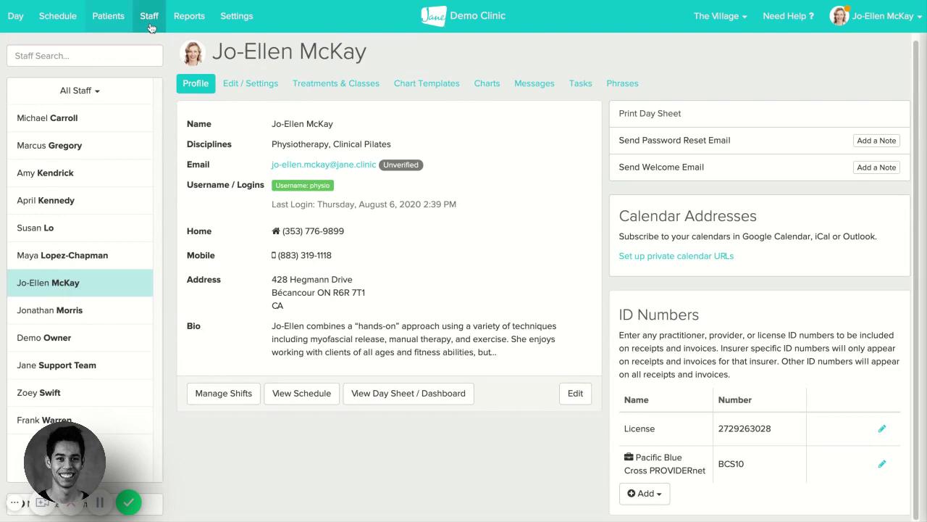
- Open the Special Tests template from My Templates under Chart Templates
click(427, 86)
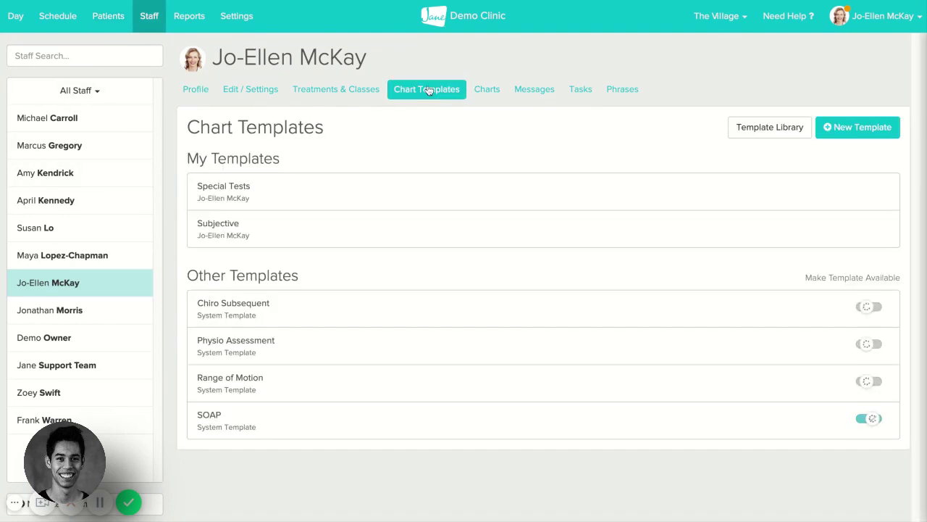
click(793, 136)
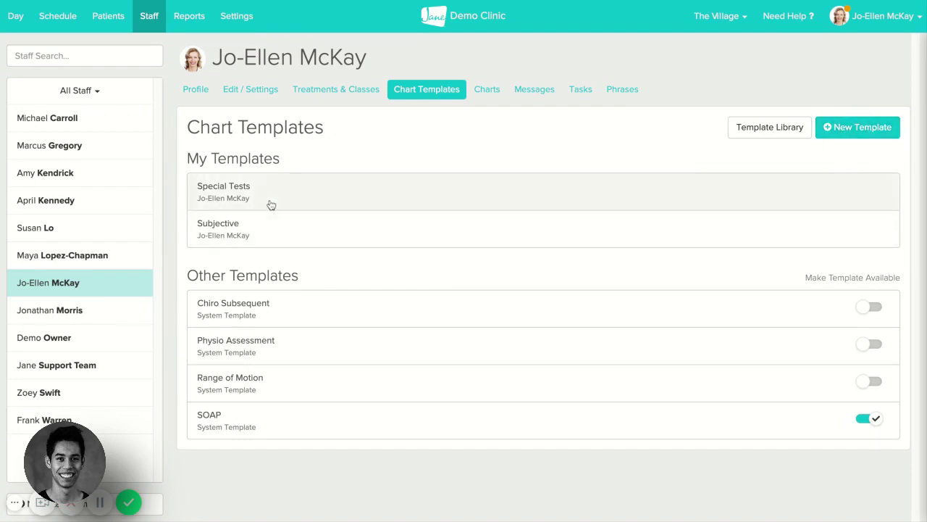
mouse_move(544, 191)
click(221, 204)
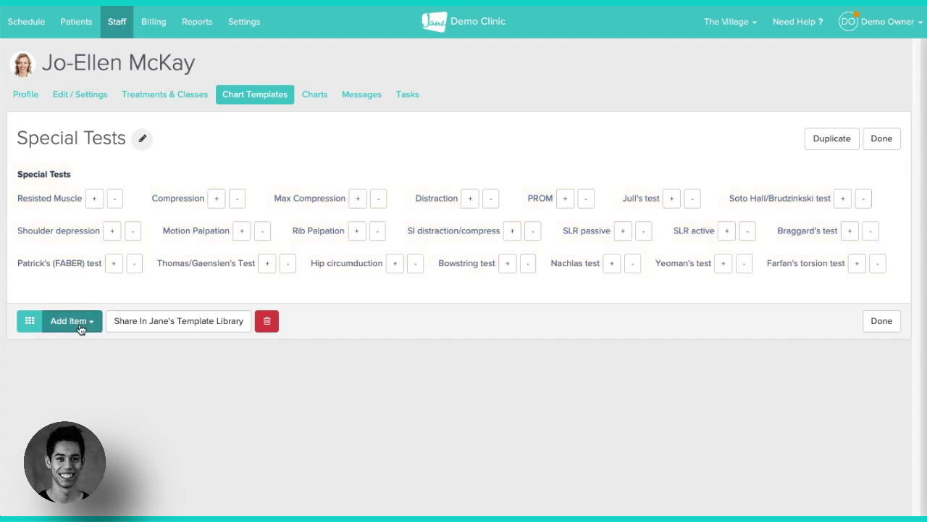
- Add a Smart Options & Narrative item to the Special Tests template
click(82, 324)
scroll(87, 375, down, 5)
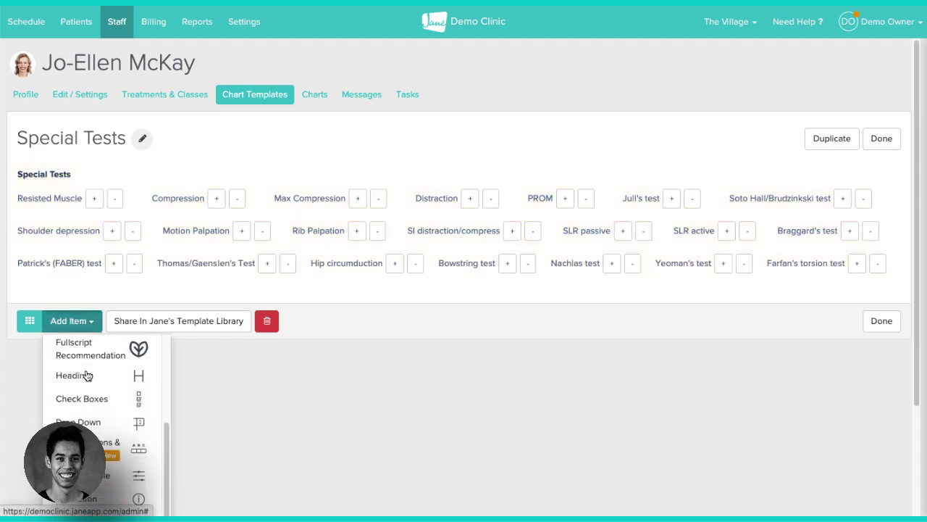
scroll(101, 377, down, 2)
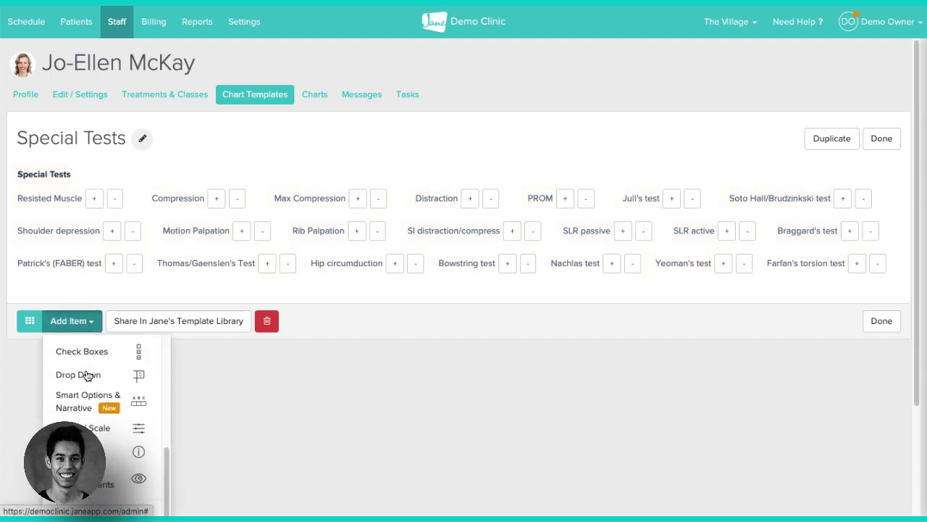
click(110, 407)
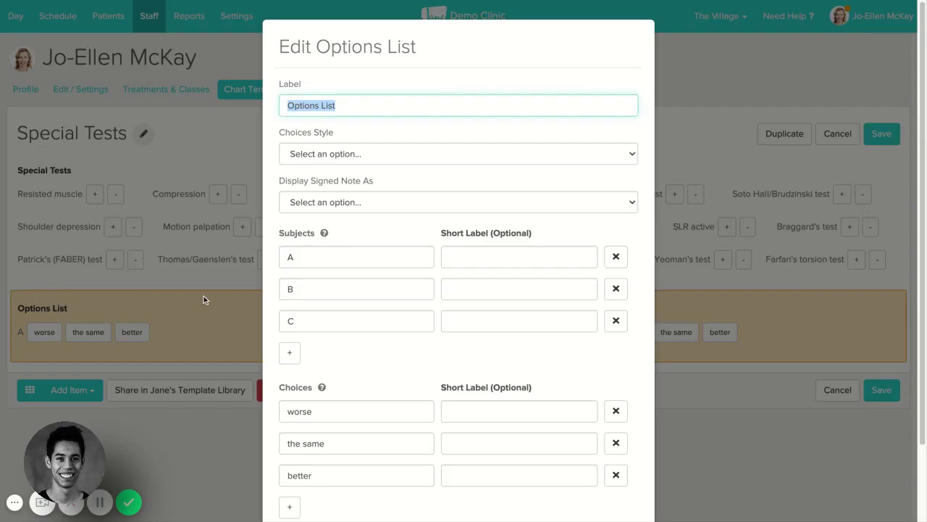
scroll(362, 243, down, 1)
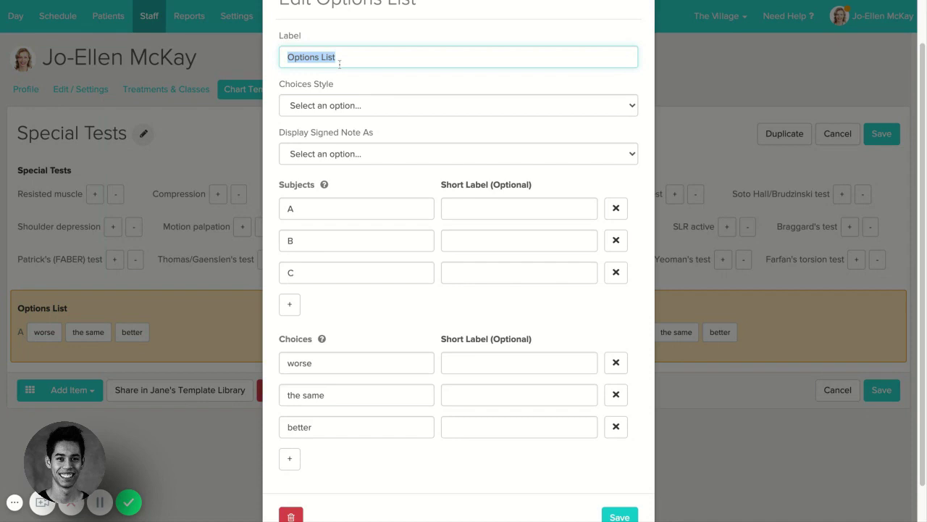
- Try check box, drop-down and slider choice styles, settling on Buttons
click(339, 106)
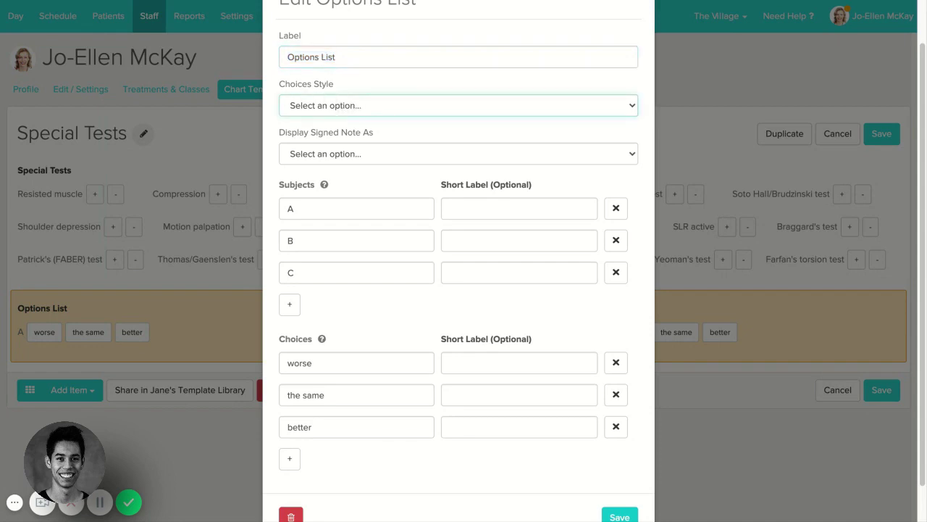
click(321, 120)
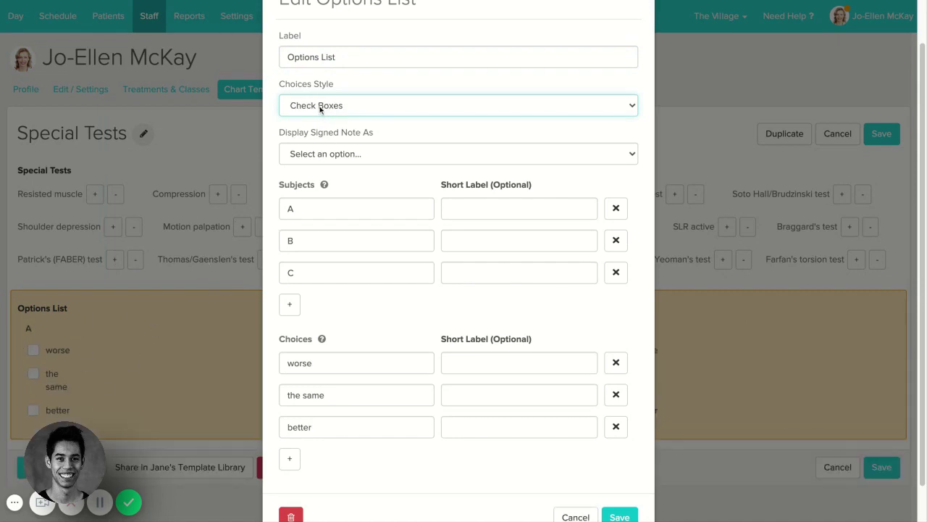
click(354, 111)
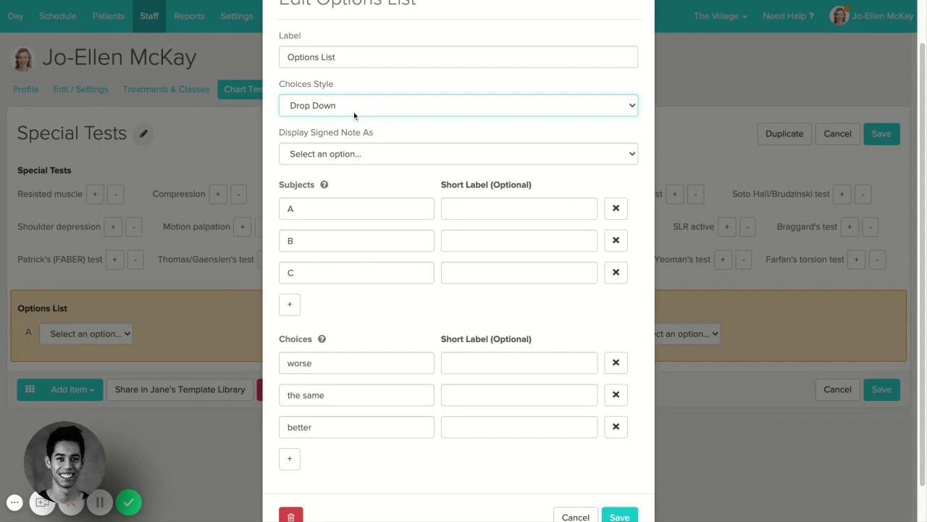
click(326, 118)
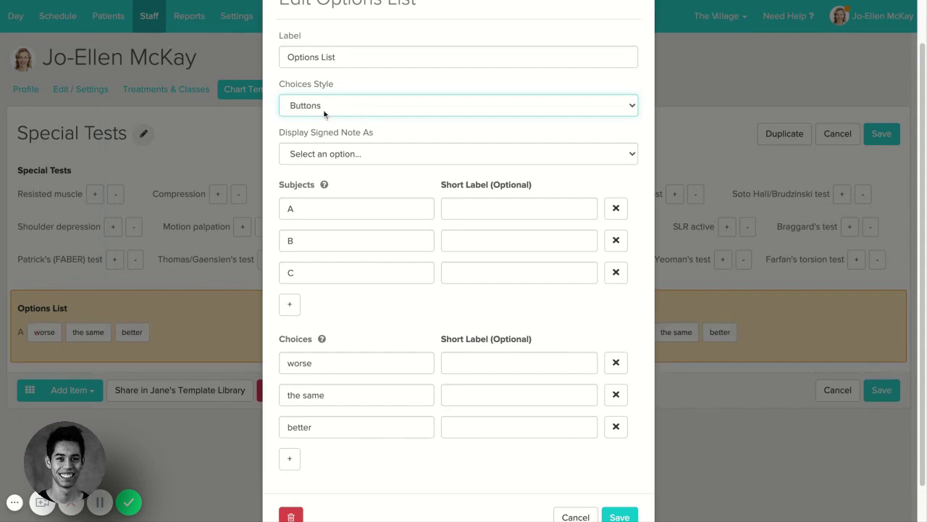
click(323, 121)
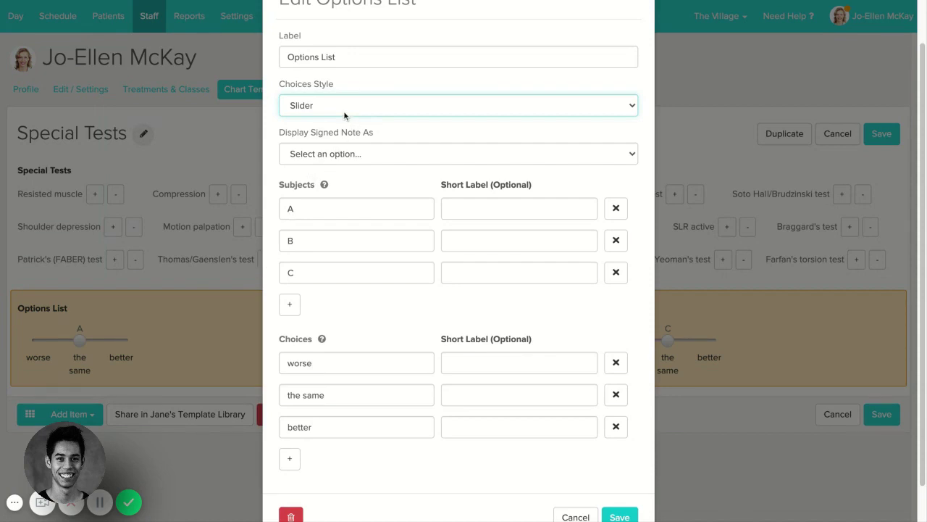
click(306, 144)
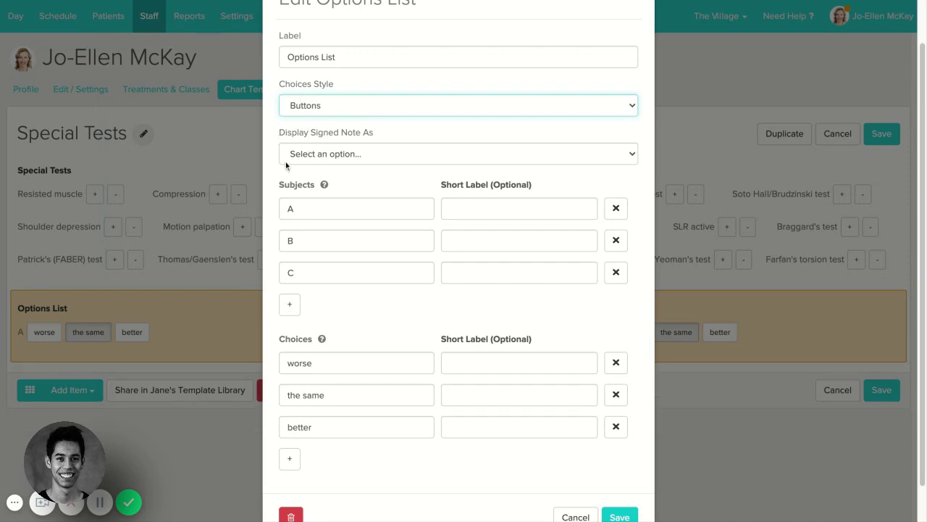
click(374, 155)
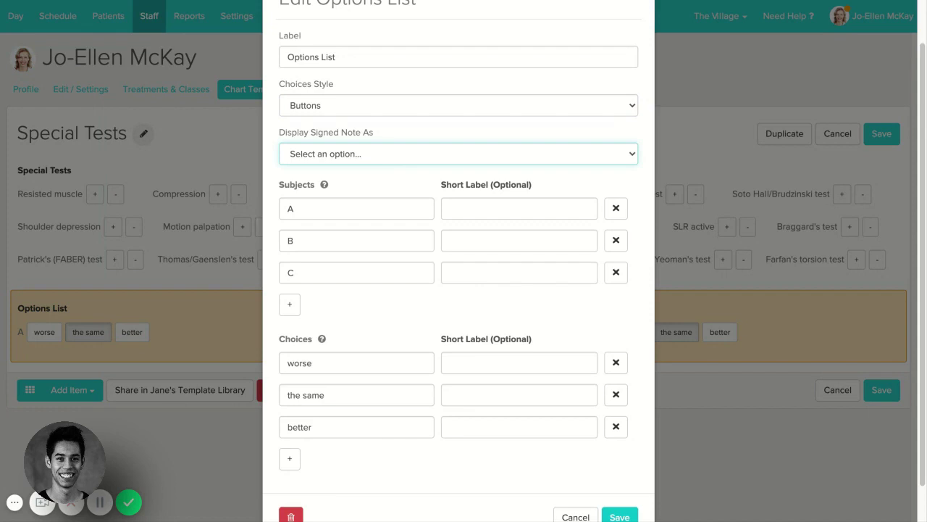
- Rename the subjects A, B, C to Arm, Back and Chest
scroll(354, 217, down, 2)
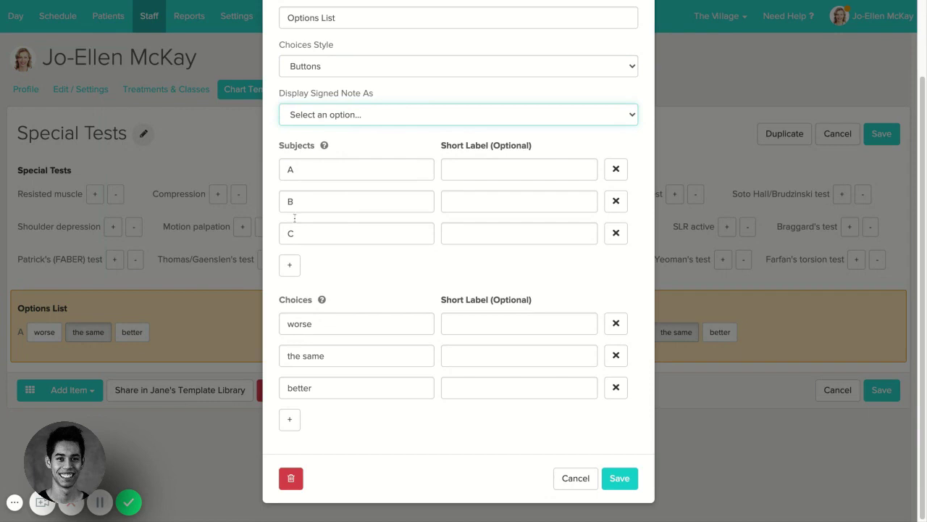
click(315, 170)
text(rm)
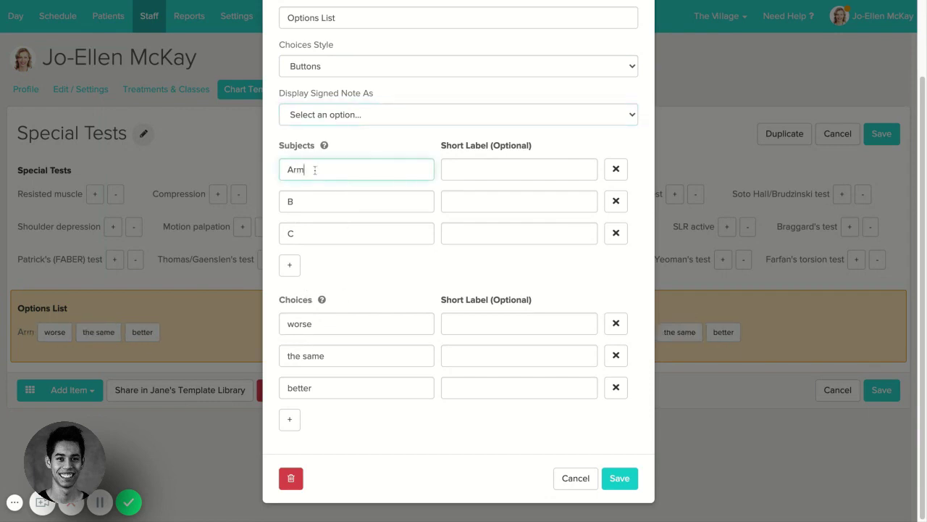
click(310, 201)
text(ack)
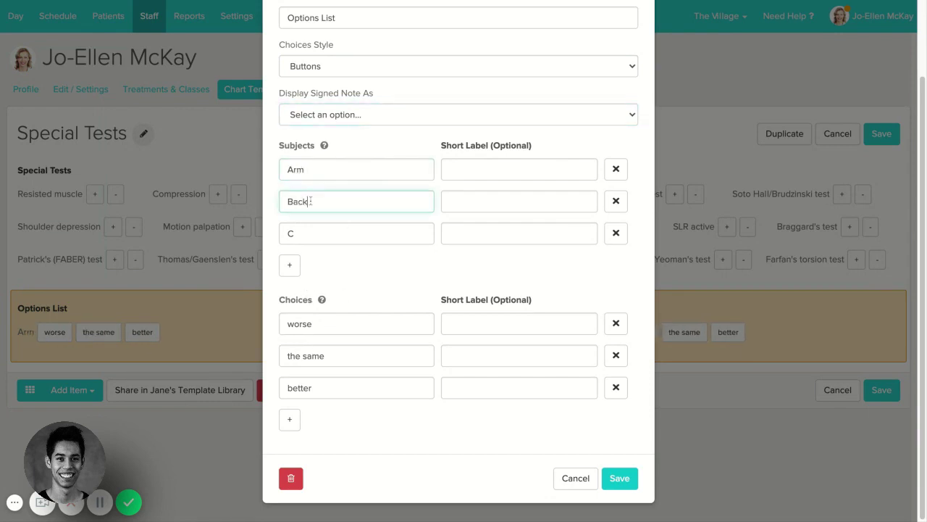
click(308, 229)
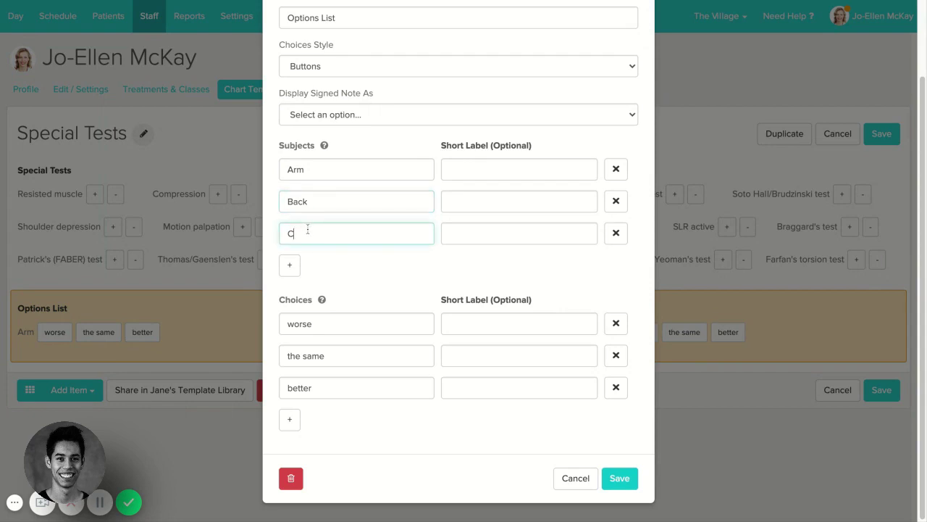
text(hest)
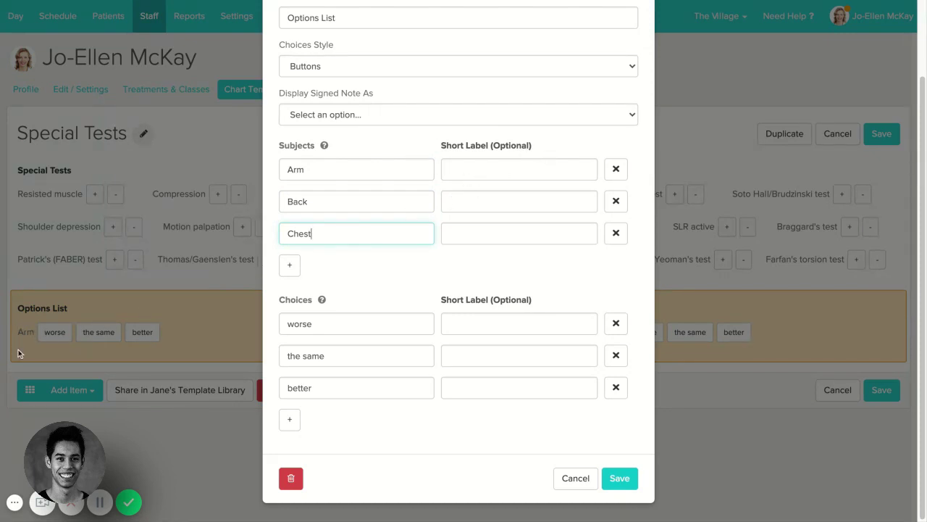
- Give Arm, Back and Chest the short labels A, B and C
click(479, 173)
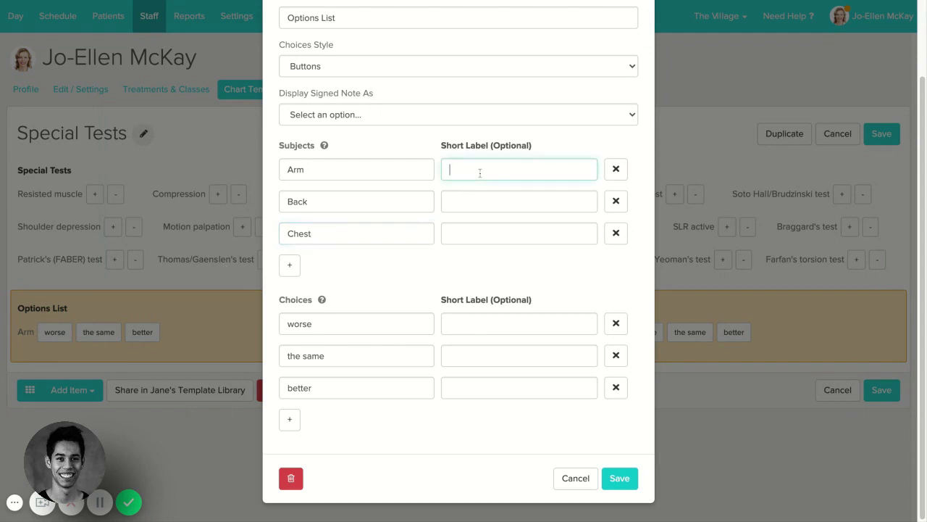
text(A)
click(472, 195)
text(B)
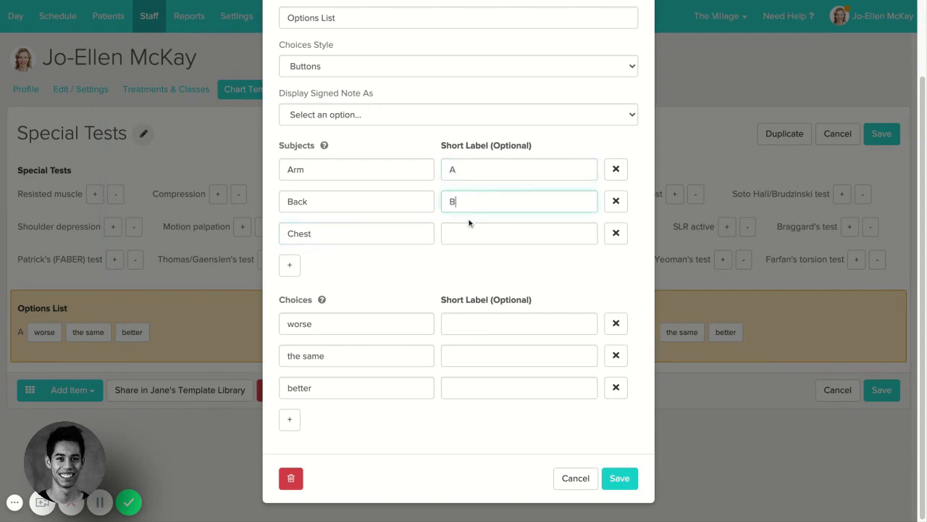
click(466, 229)
text(C)
click(489, 267)
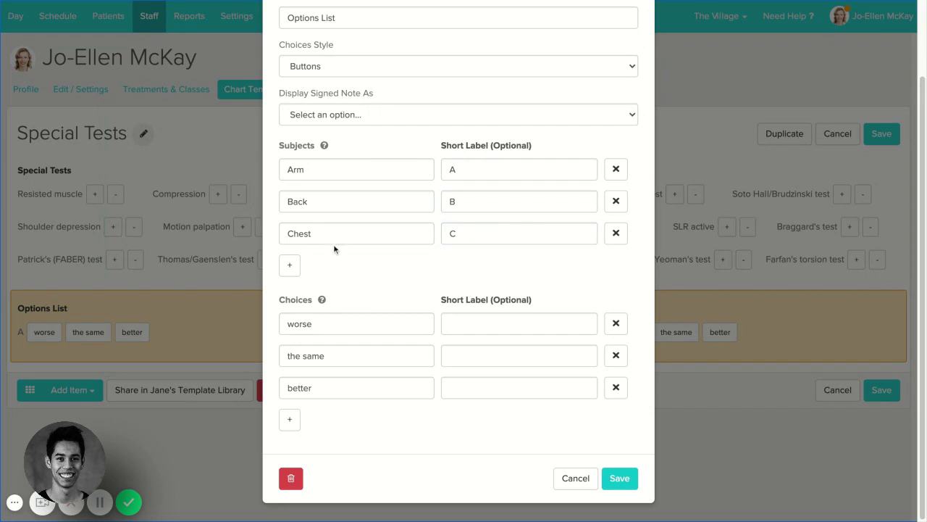
- Give worse, the same and better the emoji short labels 📉, 😐 and 📈
click(496, 323)
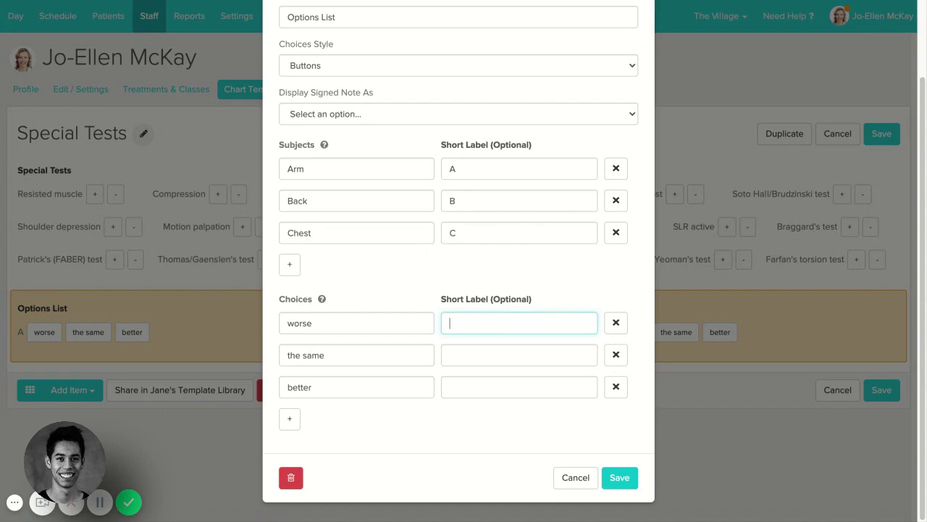
text(📉)
click(459, 353)
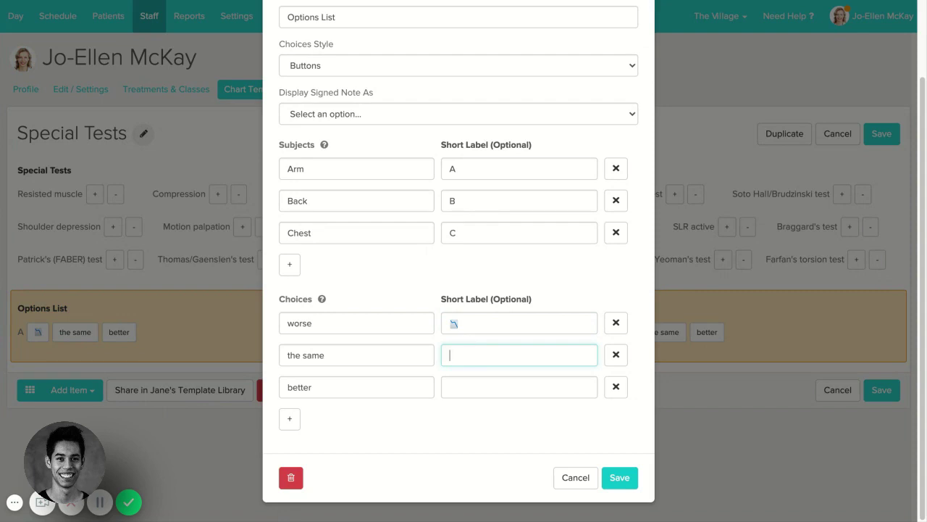
text(😐)
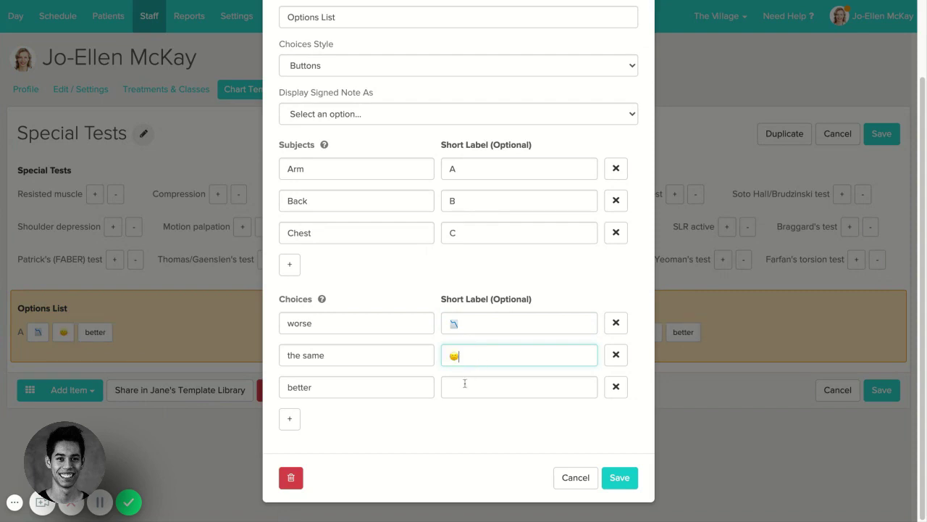
click(465, 383)
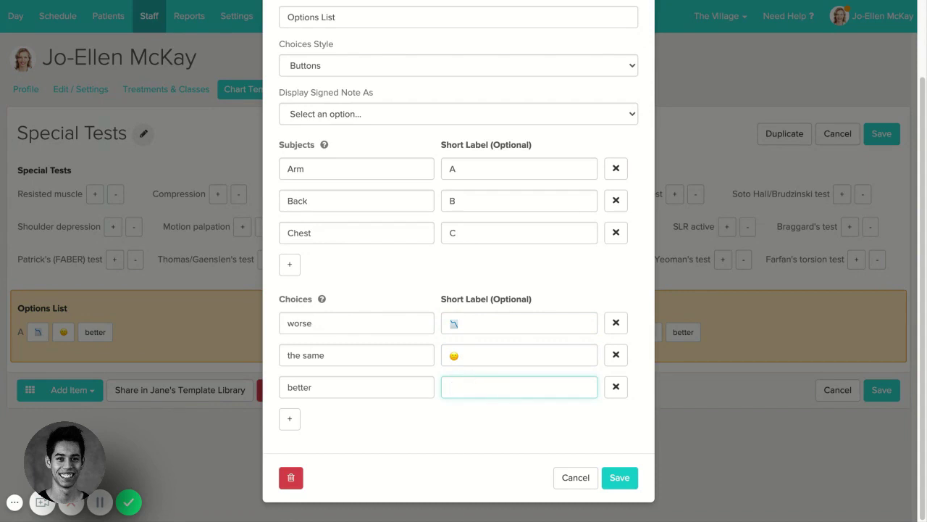
text(📈)
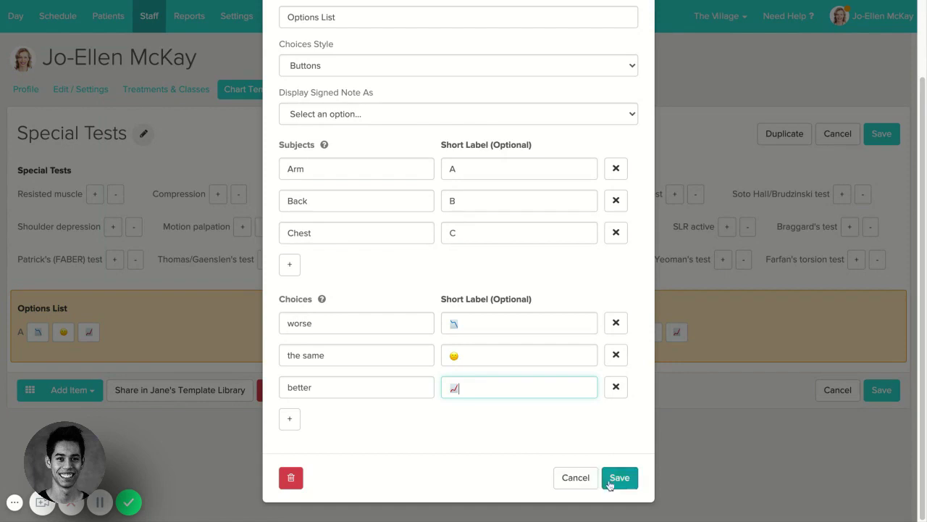
scroll(521, 323, up, 1)
scroll(521, 324, up, 1)
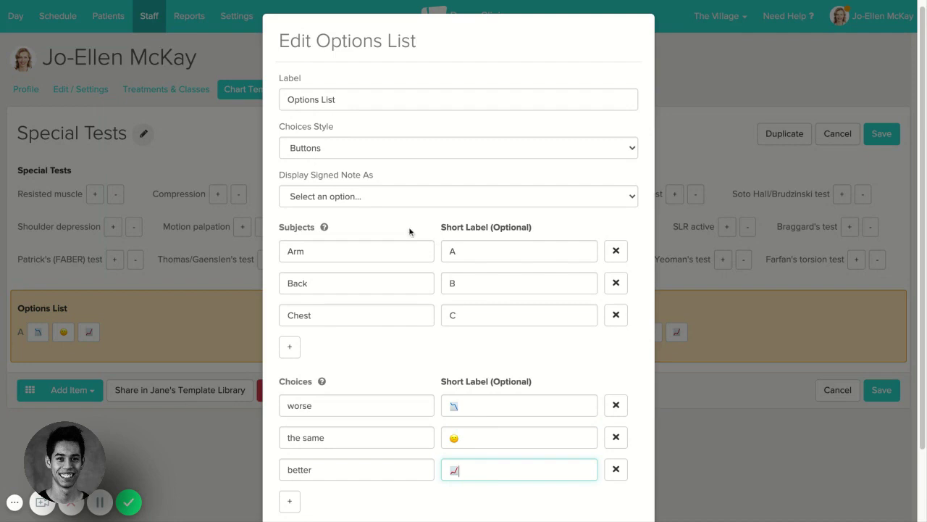
- Set the signed note to Narrative output with intro text 'The patient'
click(328, 196)
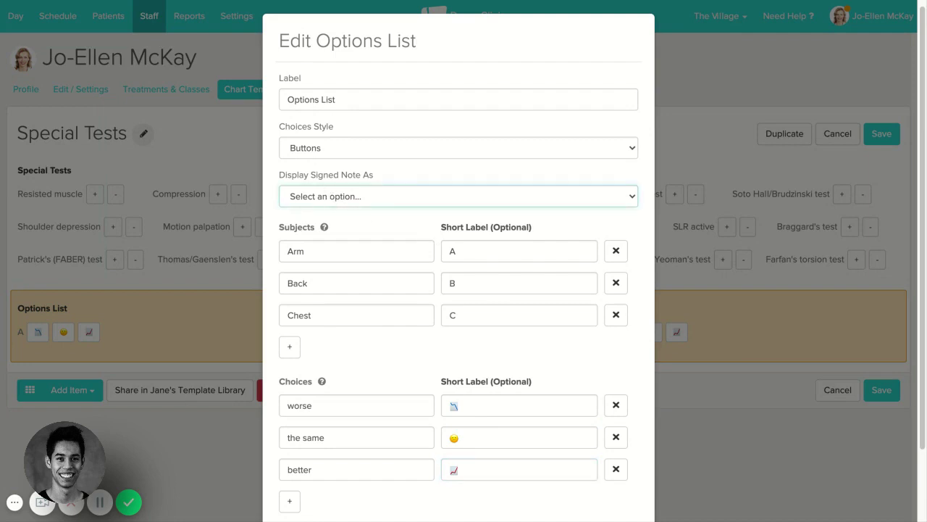
click(370, 246)
scroll(386, 236, down, 1)
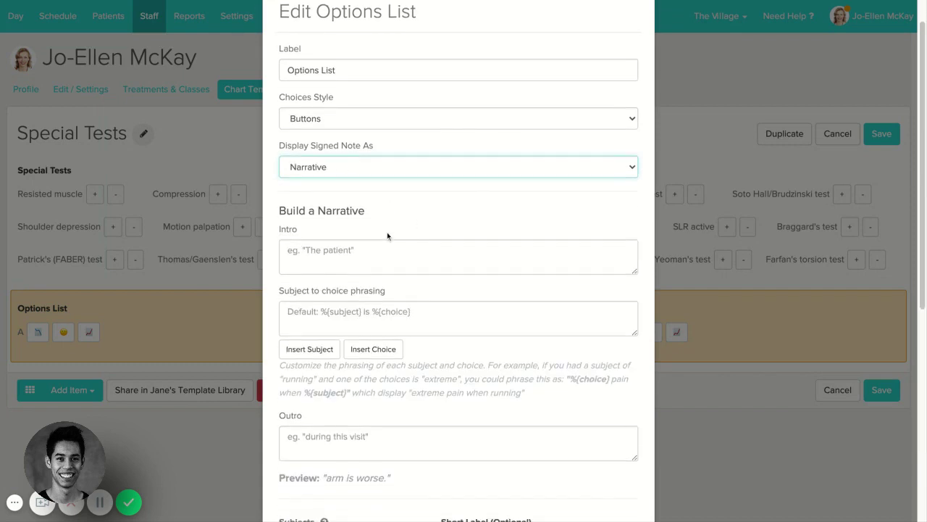
scroll(387, 236, down, 1)
scroll(387, 236, down, 1)
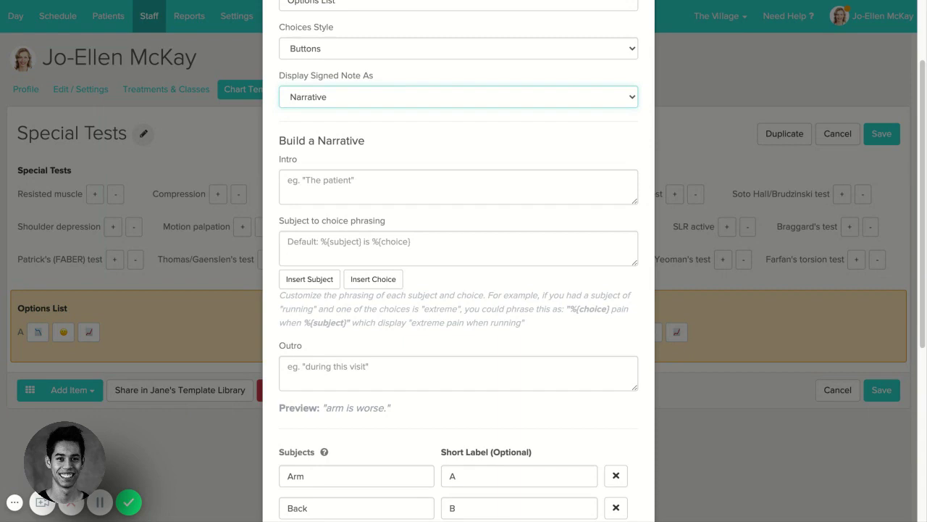
click(348, 190)
text(The patie)
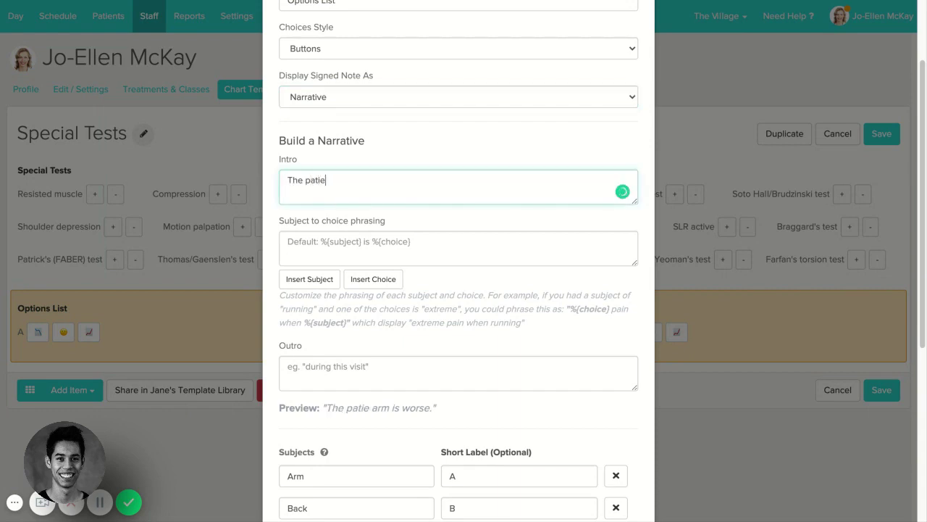
text(nt)
- Build the phrasing "'s [subject] is [choice]" with outro 'during this visit.'
scroll(327, 241, down, 1)
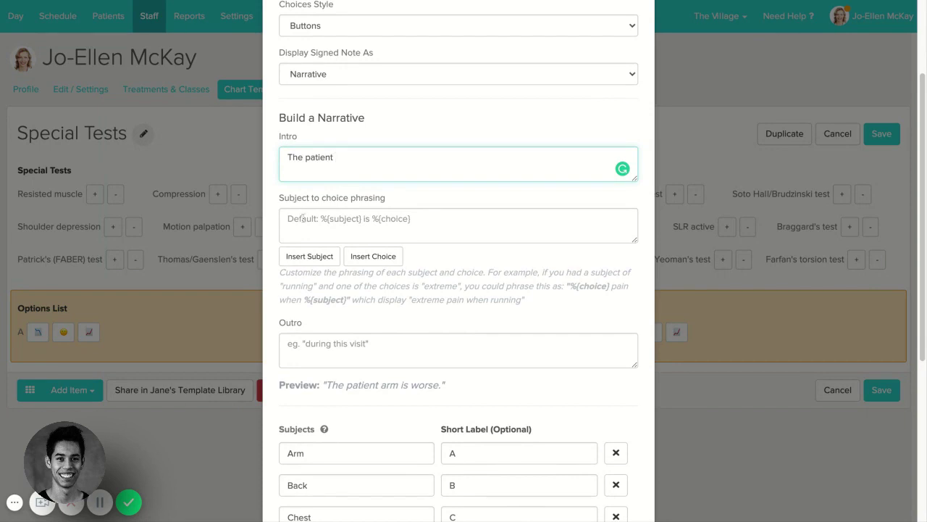
scroll(406, 282, down, 1)
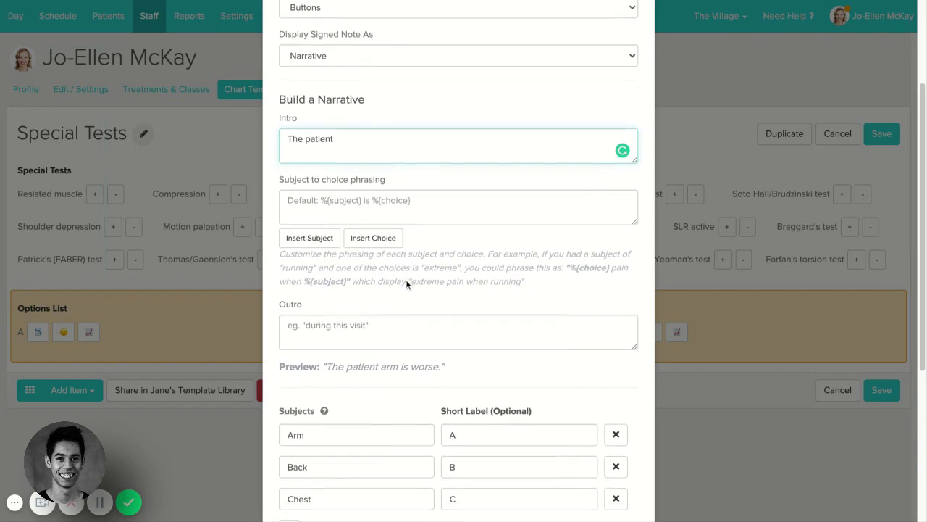
scroll(405, 279, down, 3)
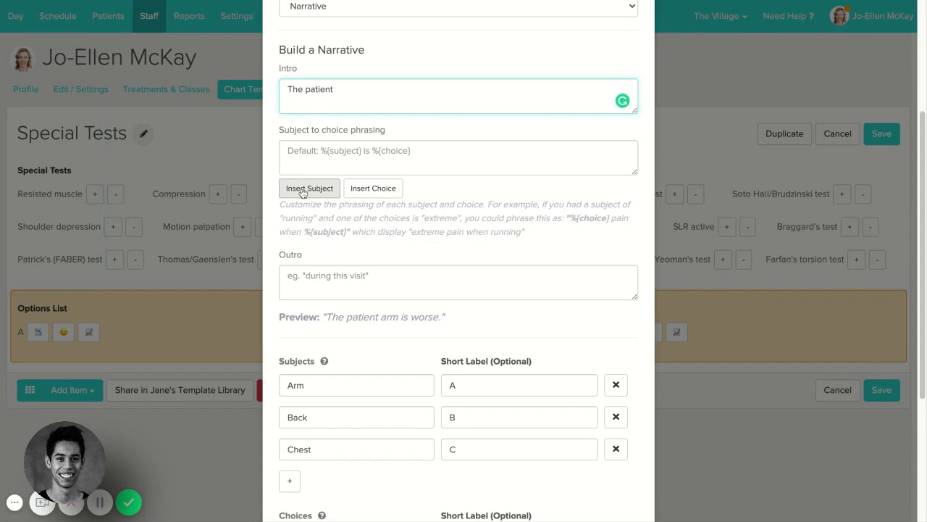
text('s)
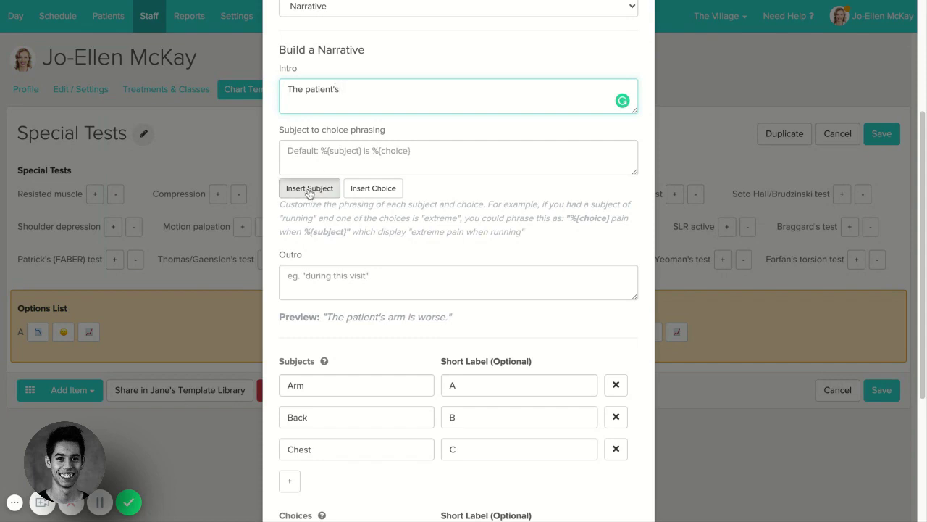
click(308, 188)
text(is)
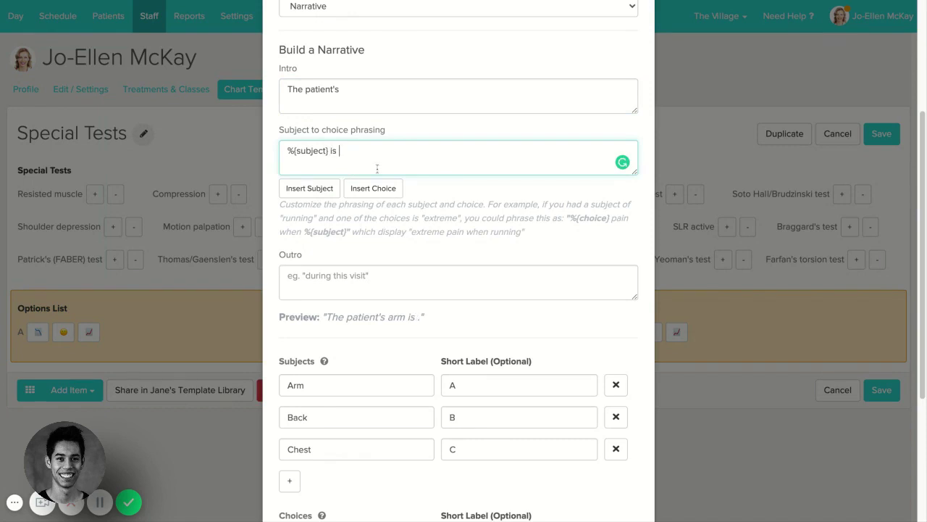
click(374, 191)
click(344, 281)
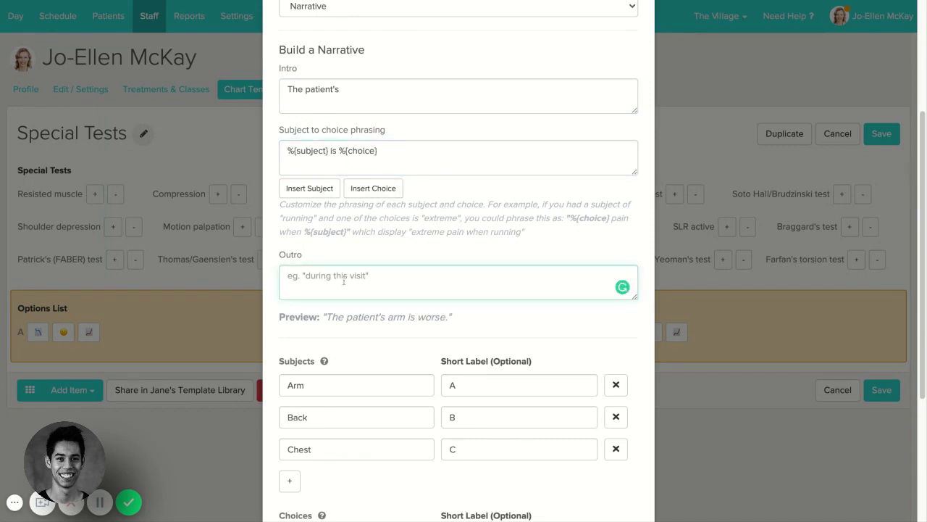
text(during )
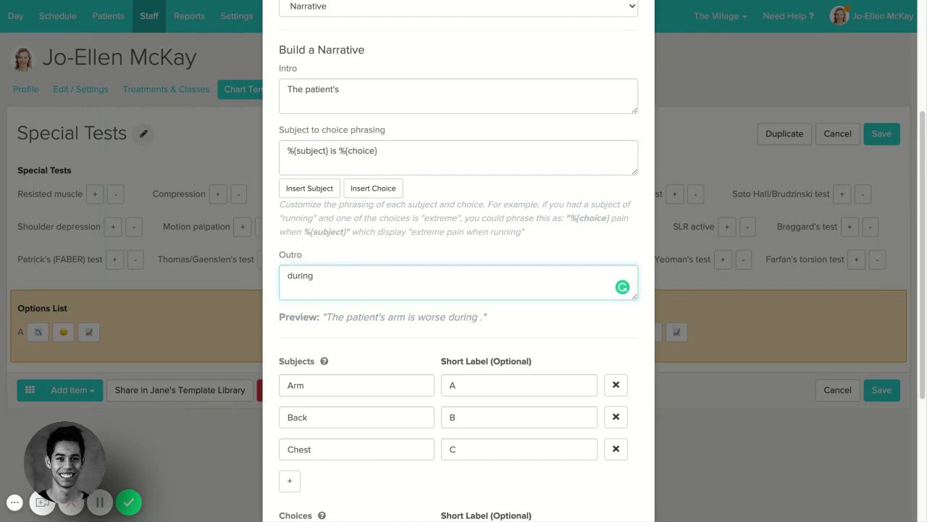
text(this visit.)
scroll(455, 283, down, 1)
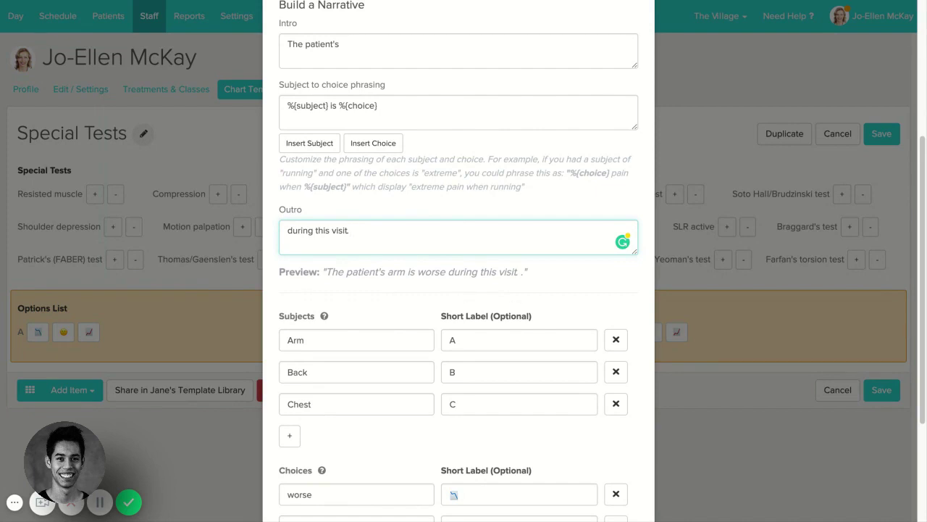
scroll(459, 290, down, 3)
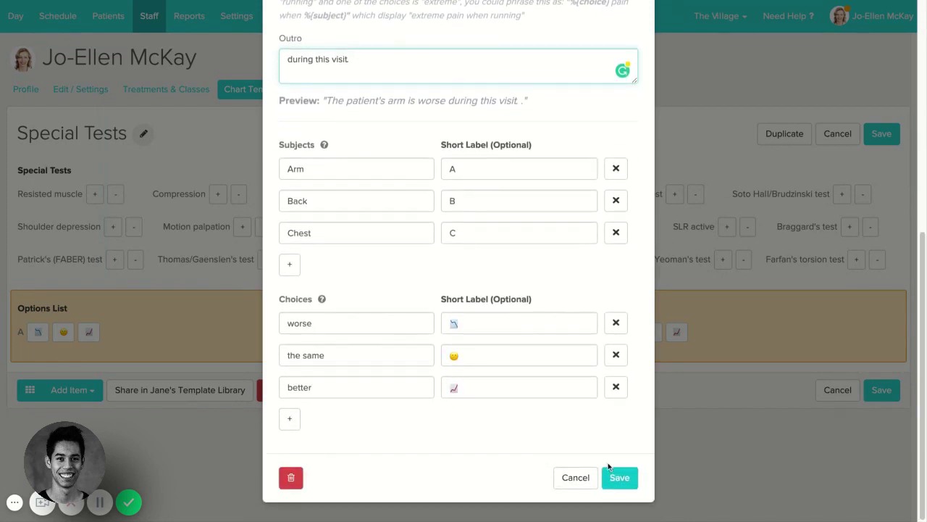
- Save the options list and test the sentence with Back better, Arm worse, Chest better
click(619, 481)
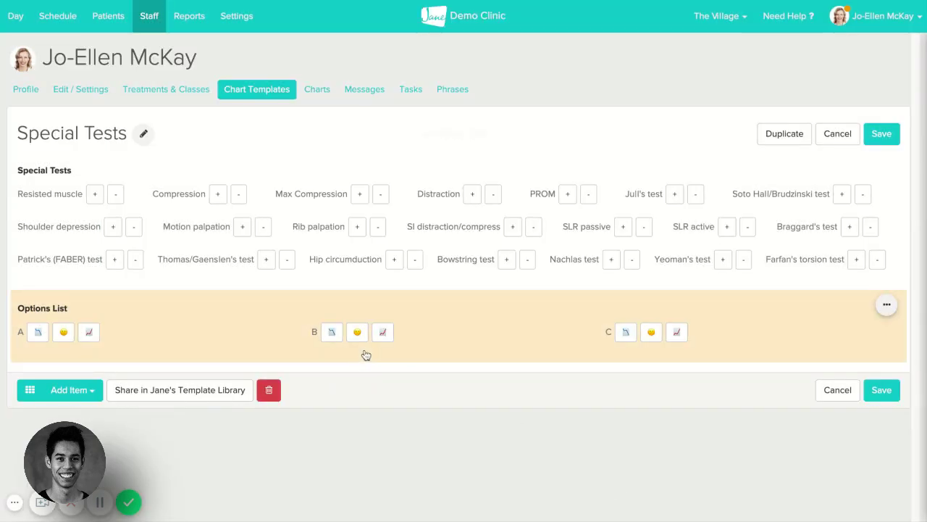
click(384, 334)
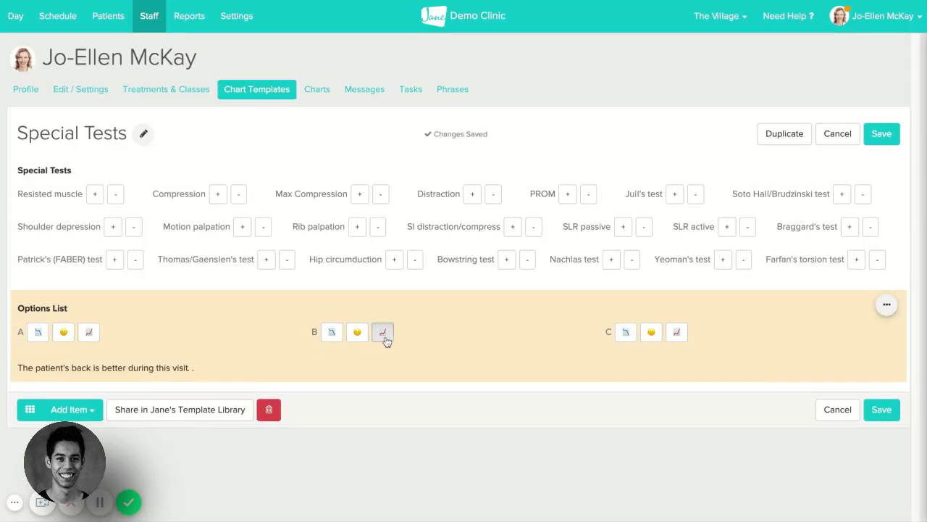
click(38, 333)
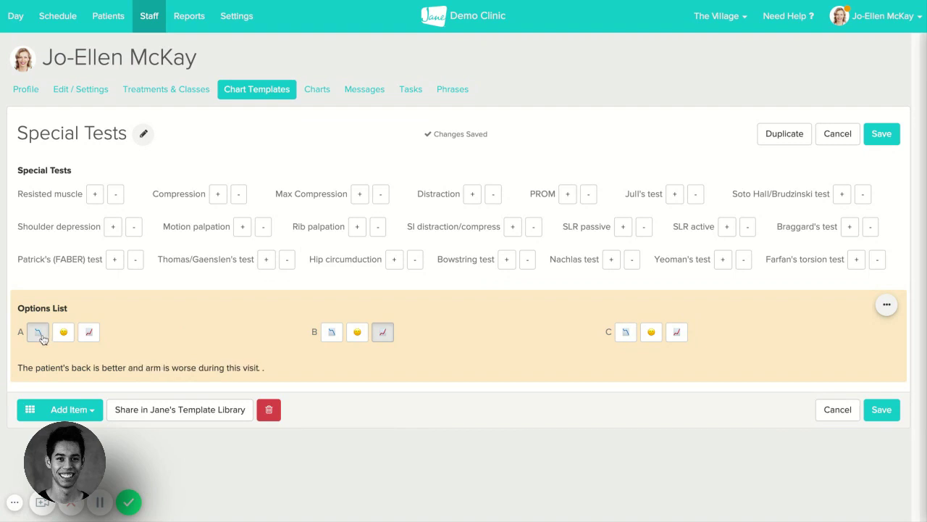
click(677, 335)
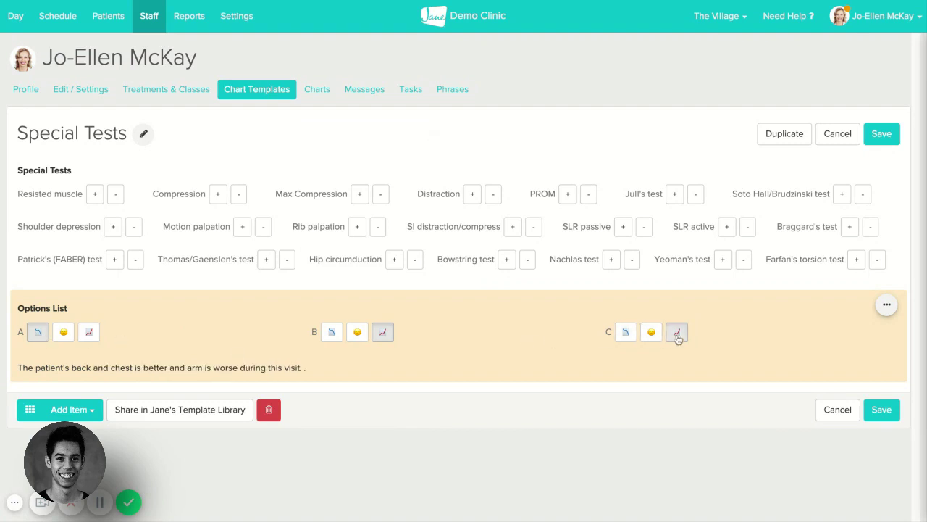
- Clear the test emoji choices for Chest, Back and Arm
click(676, 333)
click(382, 332)
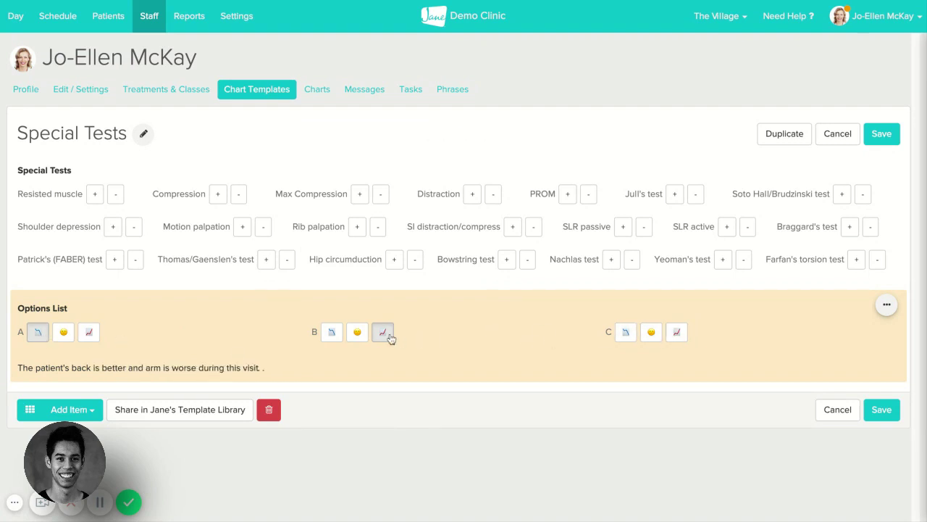
click(38, 331)
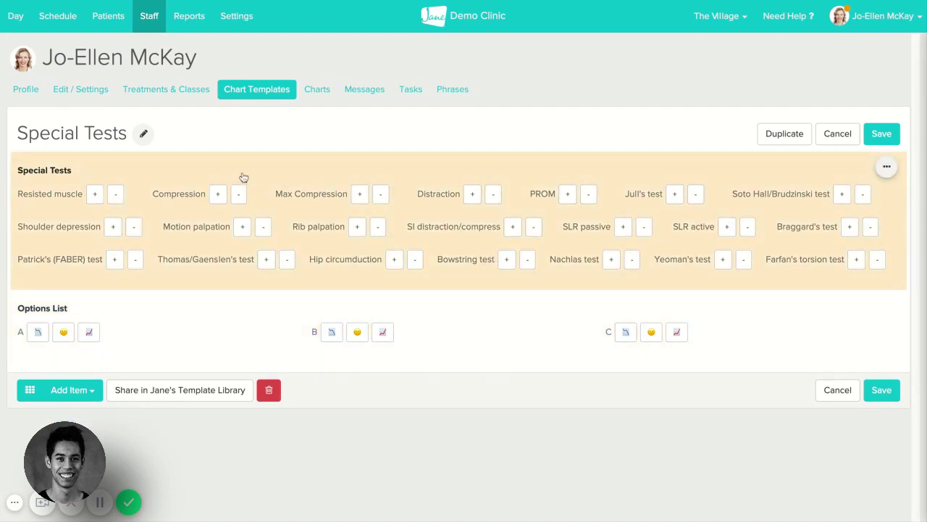
click(241, 178)
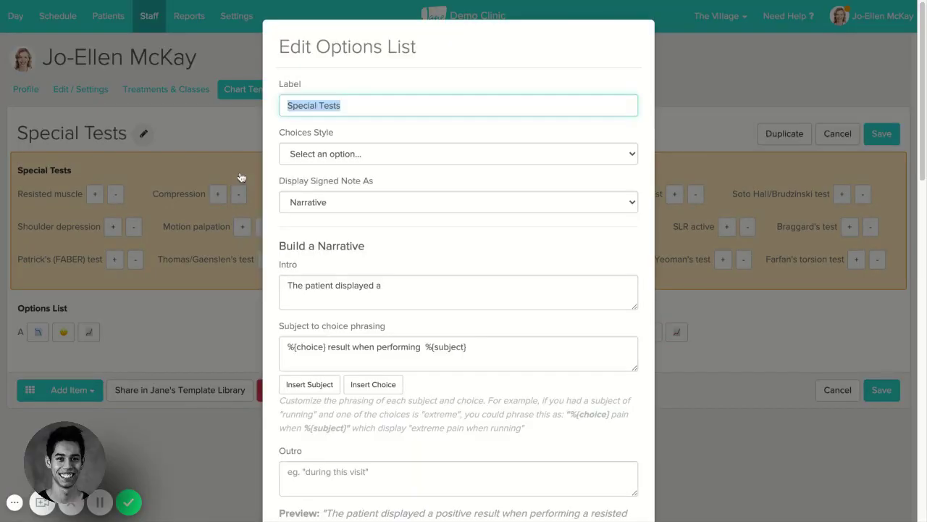
scroll(382, 148, down, 1)
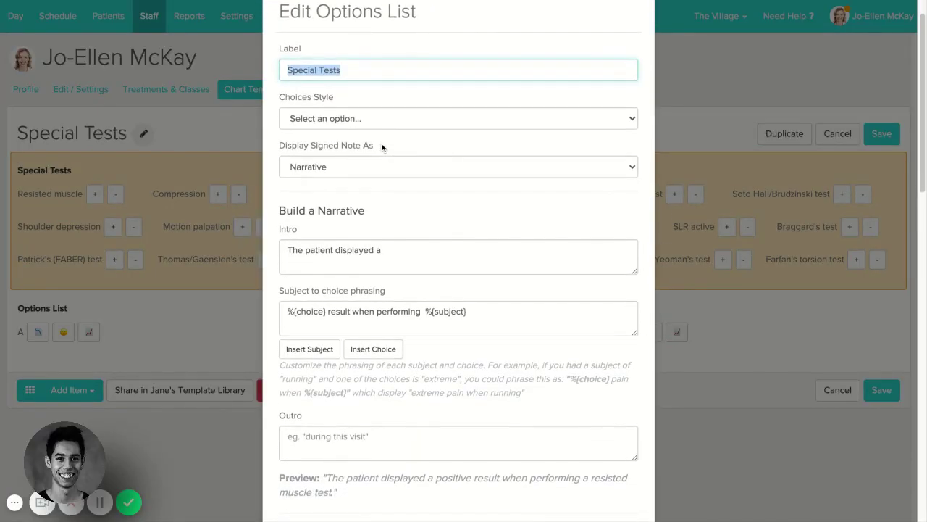
scroll(369, 187, down, 3)
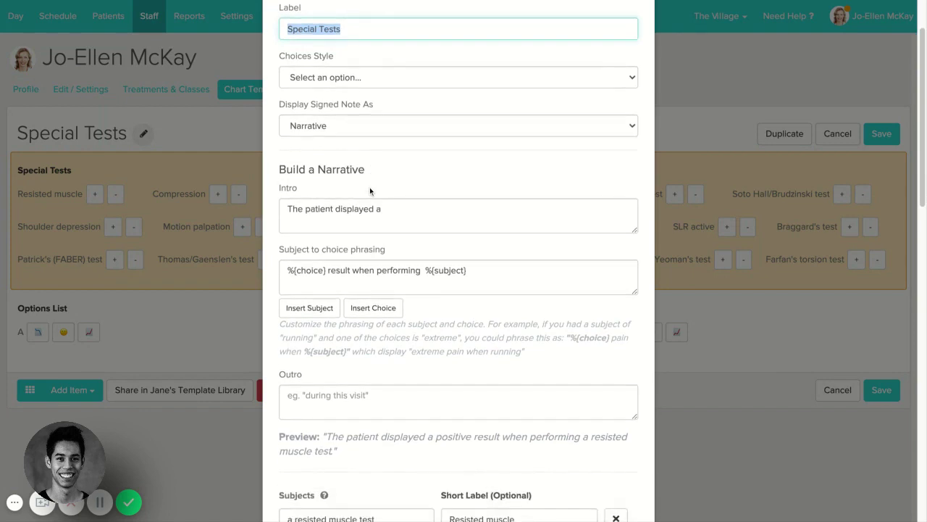
scroll(370, 190, down, 2)
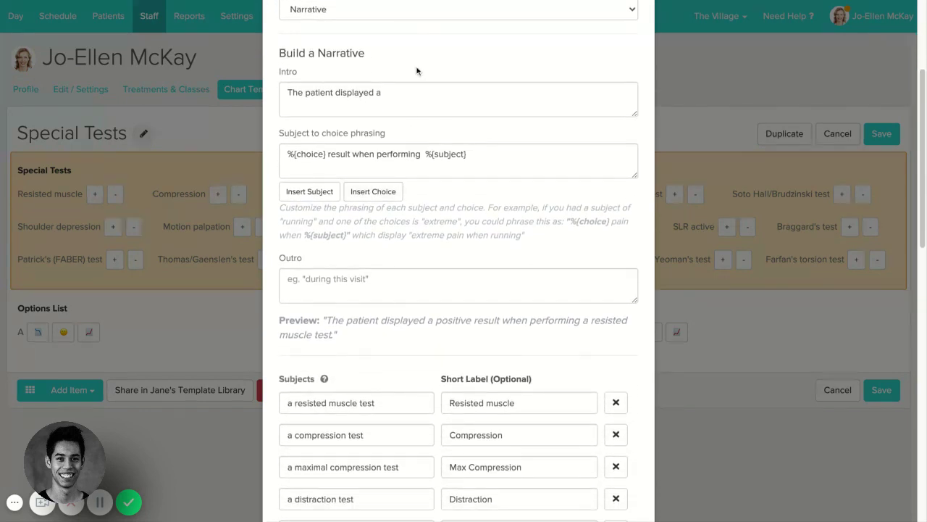
scroll(283, 144, down, 1)
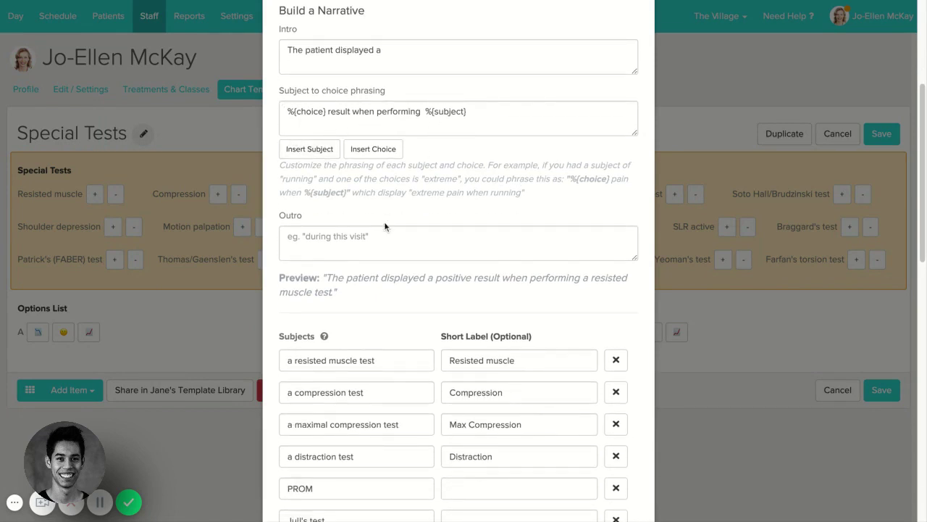
scroll(384, 226, down, 1)
scroll(385, 227, down, 1)
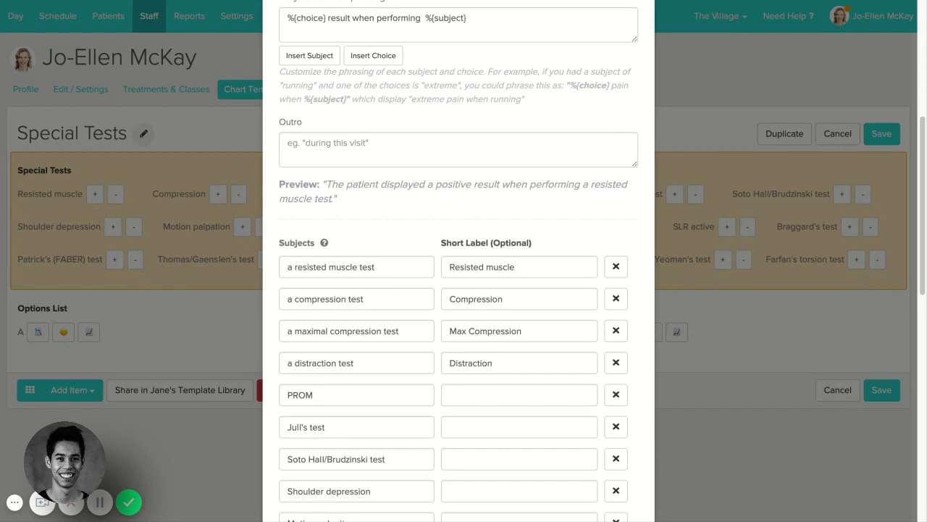
scroll(458, 290, down, 1)
scroll(459, 290, down, 1)
scroll(459, 290, down, 1)
scroll(458, 290, down, 2)
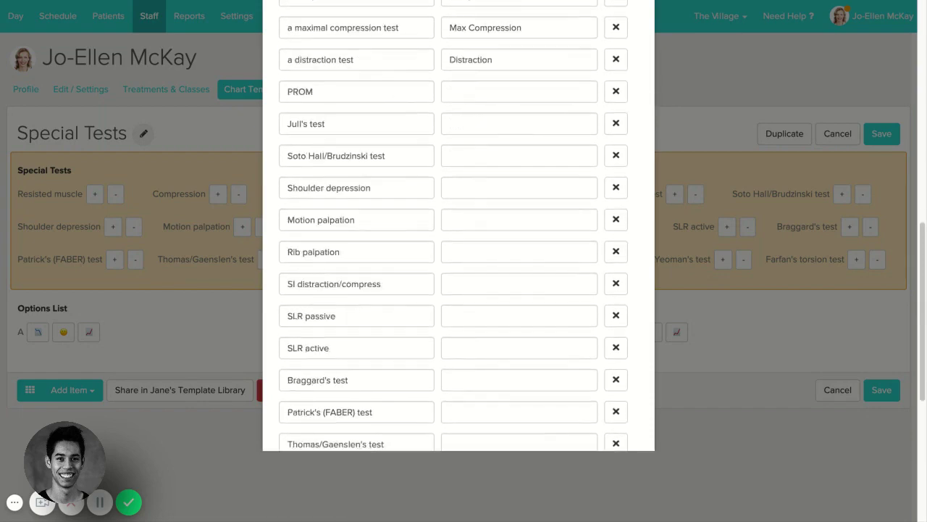
scroll(554, 375, down, 3)
scroll(555, 374, down, 2)
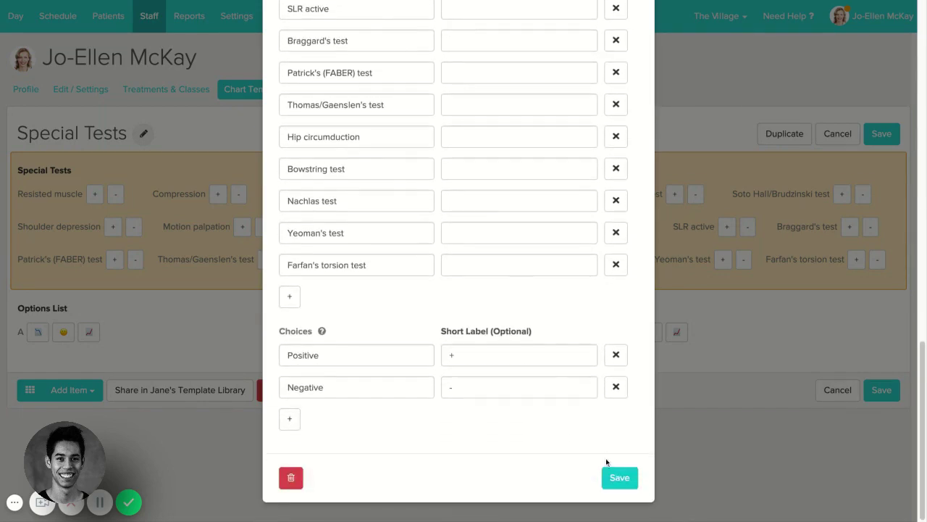
click(618, 478)
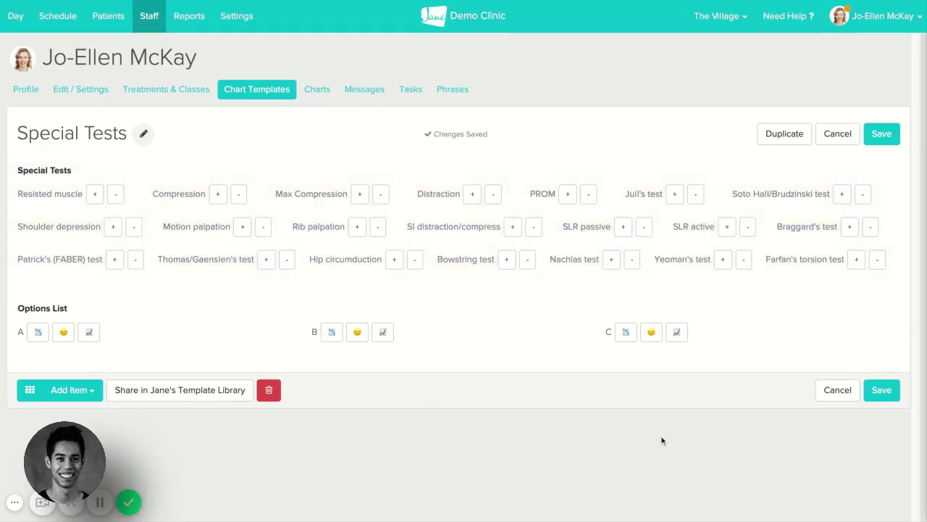